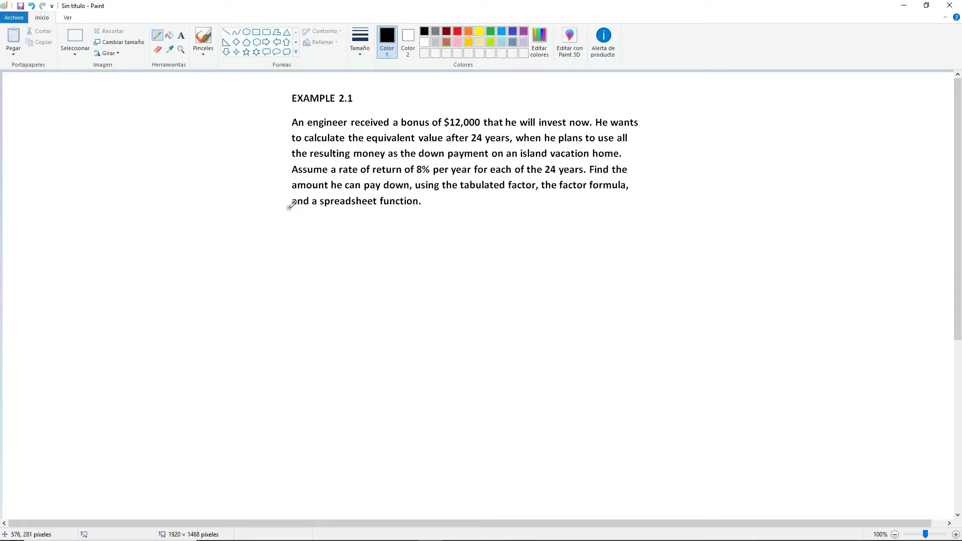
- Handwrite 'P = $12,000' beneath the Example 2.1 problem text
mouse_move(295, 221)
left_mouse_down()
mouse_move(293, 244)
mouse_move(296, 232)
mouse_move(315, 231)
mouse_move(323, 247)
mouse_move(342, 241)
mouse_move(341, 249)
mouse_move(349, 229)
mouse_move(364, 229)
left_mouse_up()
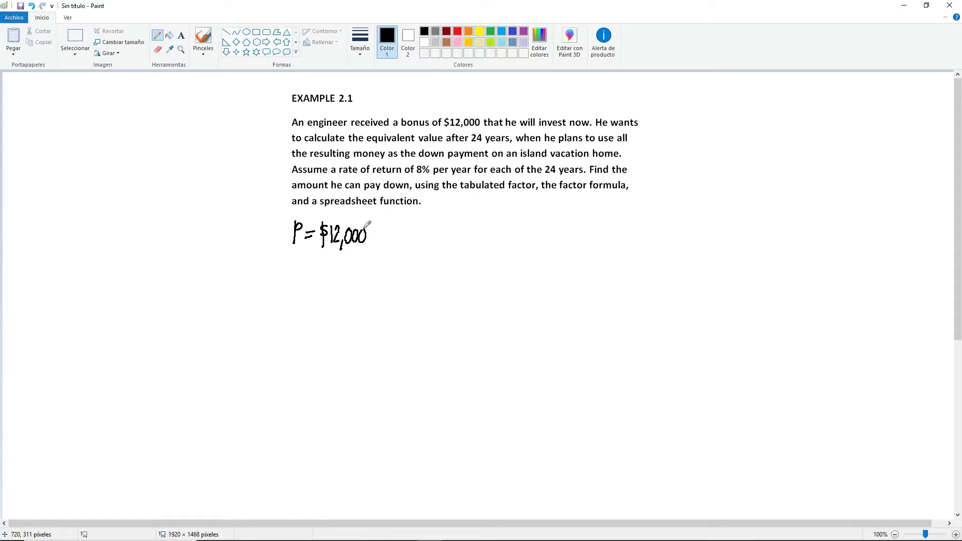
- Handwrite the givens F = ?, n = 24 years and i = 8% per yr as a list below P
mouse_move(291, 256)
left_mouse_down()
mouse_move(290, 273)
mouse_move(299, 257)
mouse_move(296, 265)
mouse_move(317, 270)
left_mouse_up()
mouse_move(287, 289)
left_mouse_down()
mouse_move(294, 300)
mouse_move(306, 292)
left_mouse_up()
mouse_move(299, 297)
left_mouse_down()
mouse_move(320, 302)
mouse_move(330, 288)
mouse_move(362, 301)
left_mouse_up()
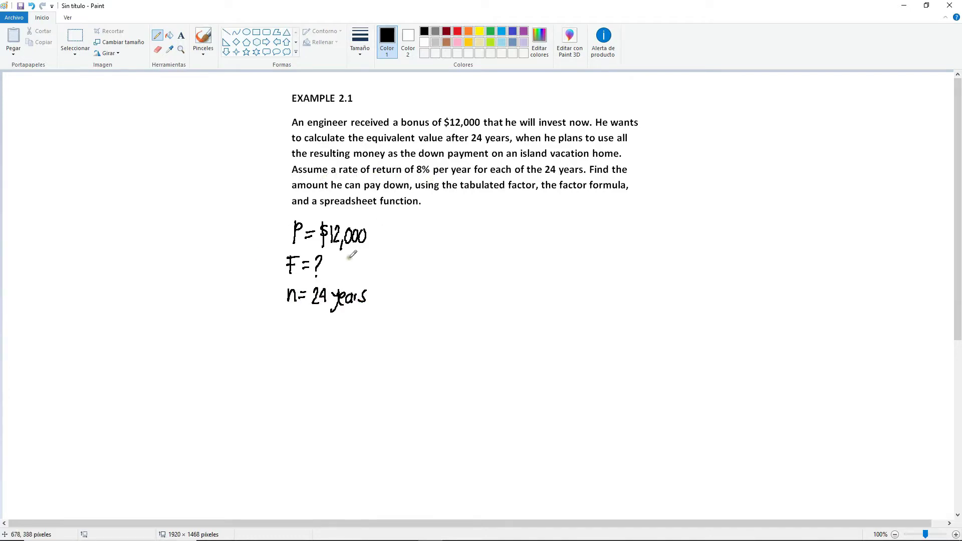
mouse_move(294, 321)
left_mouse_down()
mouse_move(292, 331)
mouse_move(306, 322)
left_mouse_up()
left_click(294, 315)
mouse_move(298, 328)
left_mouse_down()
mouse_move(324, 322)
mouse_move(326, 338)
mouse_move(369, 338)
mouse_move(369, 325)
mouse_move(361, 343)
mouse_move(377, 334)
left_mouse_up()
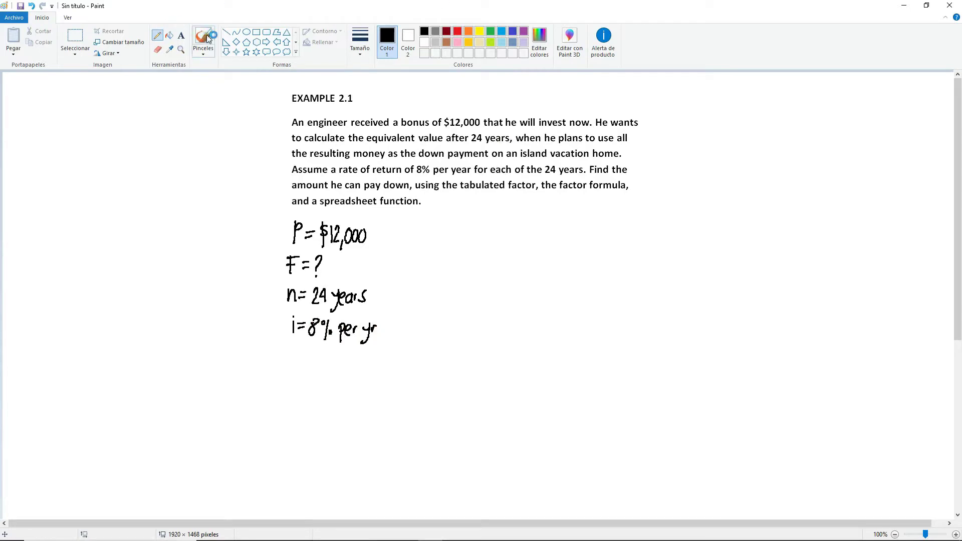
- Draw a straight horizontal timeline beside the givens, with ticks labelled 0, 1, 2, 3, 22, 23 and 24
left_click(226, 32)
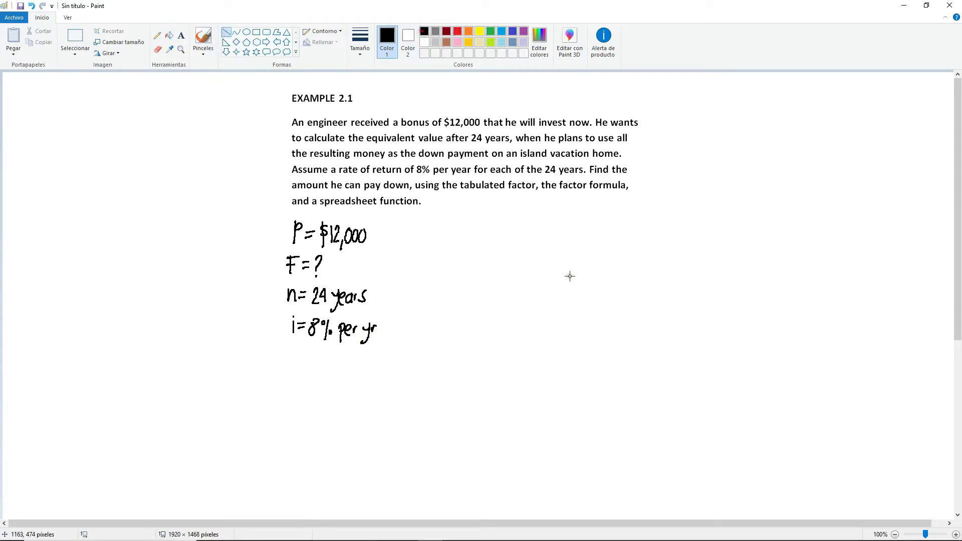
left_click_drag(470, 289, 790, 287)
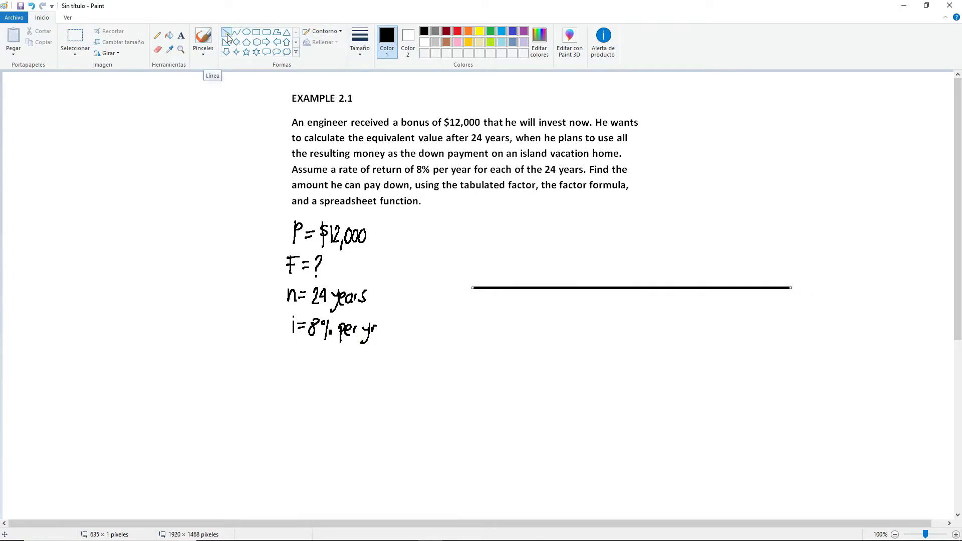
left_click(157, 35)
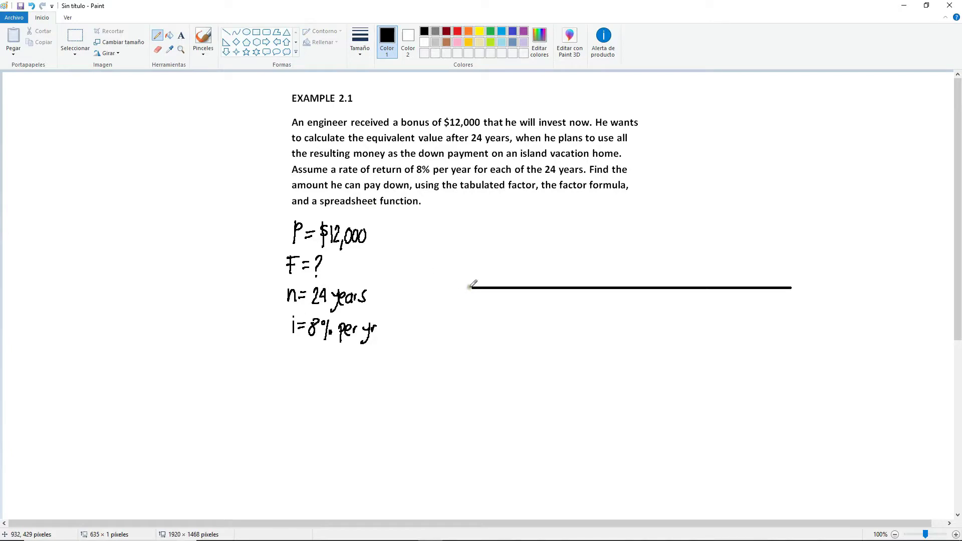
mouse_move(470, 287)
left_mouse_down()
mouse_move(467, 303)
mouse_move(495, 294)
mouse_move(489, 311)
mouse_move(522, 294)
mouse_move(520, 311)
mouse_move(548, 294)
mouse_move(540, 310)
left_mouse_up()
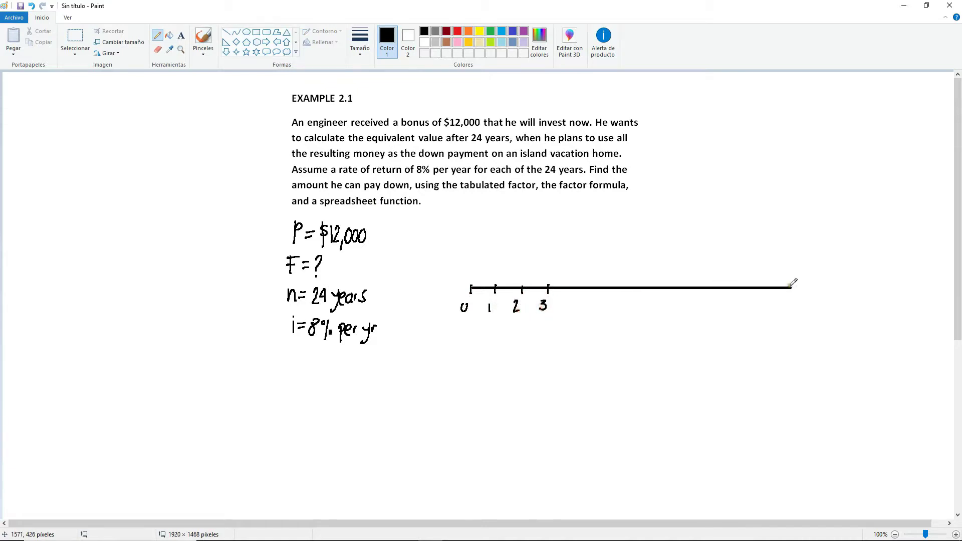
left_click_drag(790, 285, 791, 314)
left_click_drag(794, 301, 798, 307)
left_click_drag(796, 300, 795, 316)
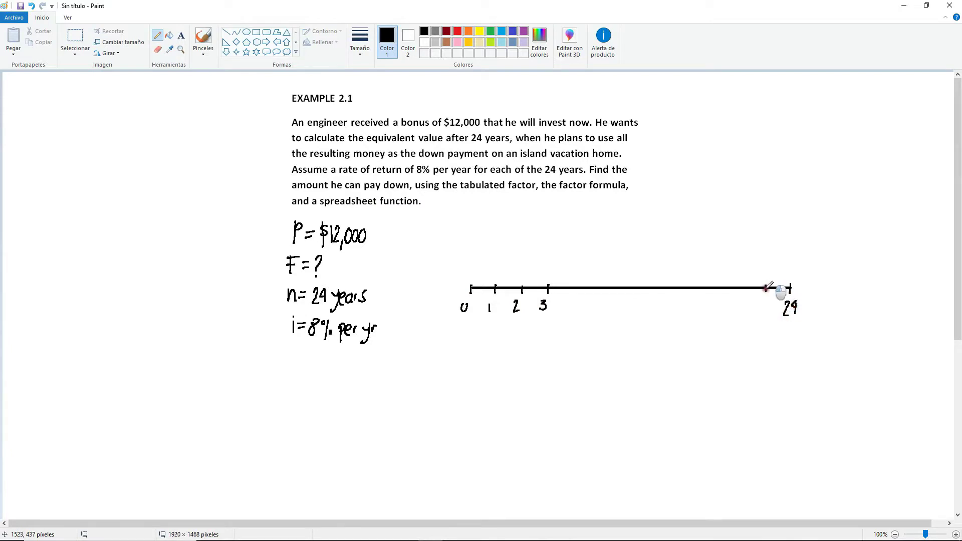
mouse_move(766, 285)
left_mouse_down()
mouse_move(763, 315)
mouse_move(743, 293)
mouse_move(745, 316)
left_mouse_up()
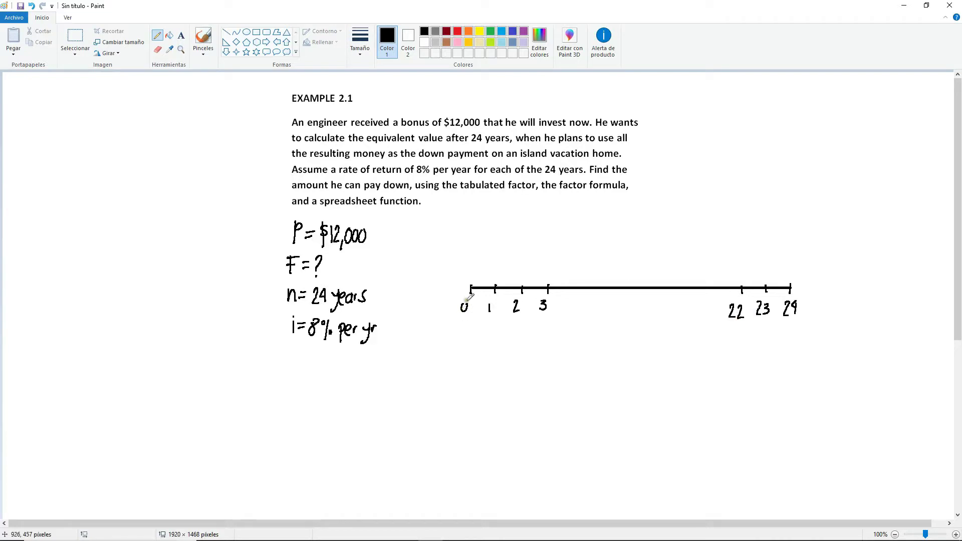
- Draw a downward arrow at year 0 labelled P=$12,000
mouse_move(470, 293)
left_mouse_down()
mouse_move(468, 351)
mouse_move(475, 345)
mouse_move(447, 380)
mouse_move(462, 370)
left_mouse_up()
left_click_drag(455, 375, 469, 388)
mouse_move(477, 367)
left_mouse_down()
mouse_move(481, 390)
mouse_move(489, 371)
left_mouse_up()
left_click_drag(494, 370, 501, 371)
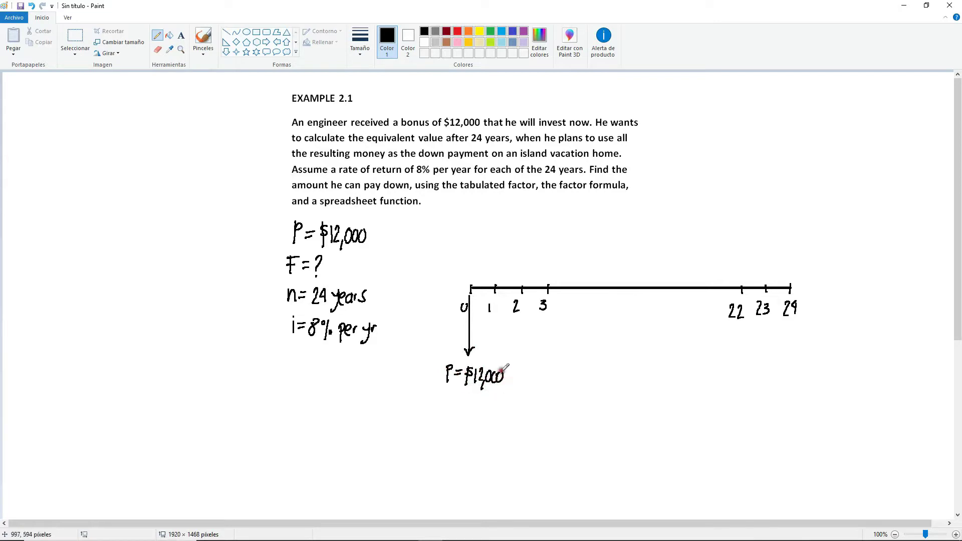
- Write i = 8% per year above the timeline
mouse_move(554, 216)
left_mouse_down()
mouse_move(554, 226)
mouse_move(565, 216)
left_mouse_up()
left_click(556, 209)
left_click_drag(558, 221, 582, 214)
mouse_move(591, 211)
left_mouse_down()
mouse_move(585, 224)
mouse_move(596, 230)
left_mouse_up()
mouse_move(597, 216)
left_mouse_down()
mouse_move(618, 217)
mouse_move(620, 233)
left_mouse_up()
left_click_drag(630, 223, 641, 224)
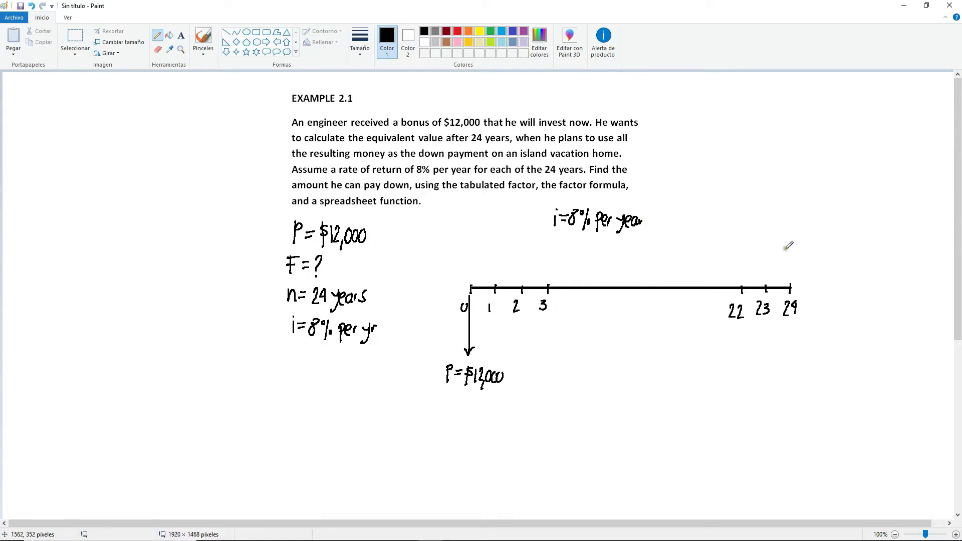
- Draw an upward arrow at year 24 labelled F=?
mouse_move(788, 235)
left_mouse_down()
mouse_move(787, 266)
mouse_move(791, 237)
left_mouse_up()
mouse_move(776, 201)
left_mouse_down()
mouse_move(785, 200)
mouse_move(778, 215)
mouse_move(795, 215)
left_mouse_up()
left_click(795, 218)
- Add a break mark and dotted ellipses around it on the timeline, then begin the method-1 heading below
mouse_move(622, 277)
left_mouse_down()
mouse_move(612, 300)
mouse_move(620, 299)
left_mouse_up()
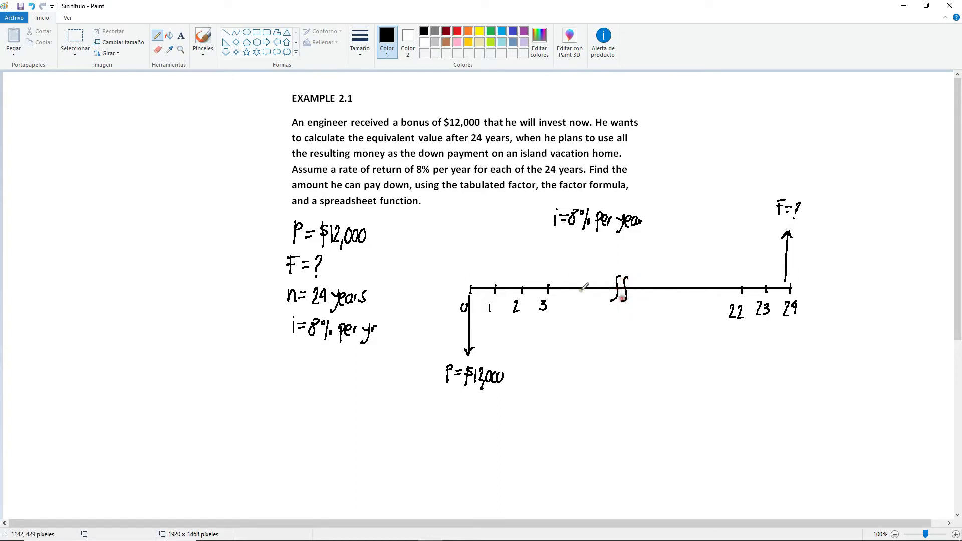
left_click(569, 300)
left_click(577, 300)
left_click(586, 300)
left_click(663, 302)
left_click(677, 302)
mouse_move(193, 421)
left_mouse_down()
mouse_move(180, 413)
mouse_move(221, 409)
mouse_move(216, 427)
mouse_move(301, 411)
mouse_move(306, 423)
mouse_move(350, 414)
mouse_move(349, 427)
mouse_move(407, 422)
mouse_move(417, 411)
mouse_move(480, 416)
mouse_move(468, 438)
mouse_move(482, 418)
left_mouse_up()
- Complete the heading '① Tabulated Factor (Tables/Notation):' with its closing colon
left_click(481, 421)
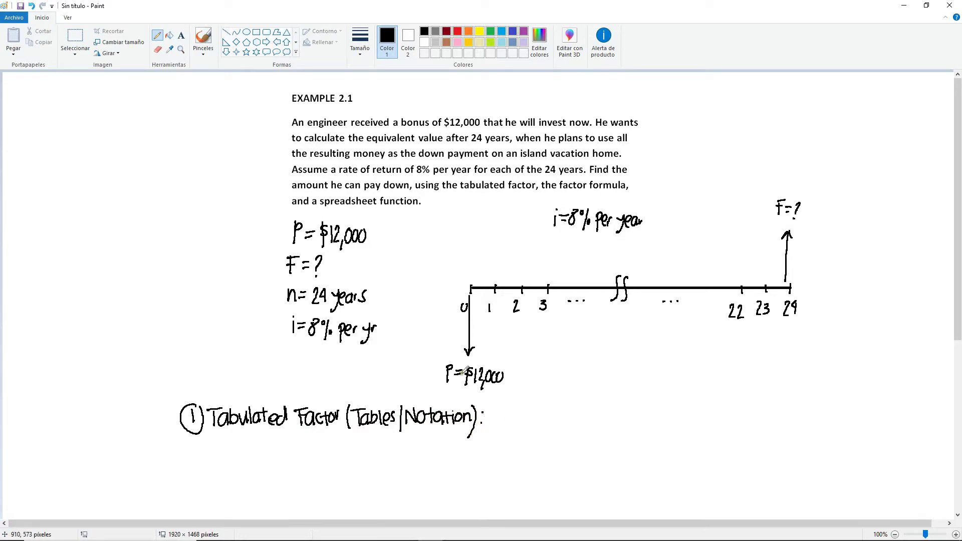
- In the chapter PDF, highlight the Find F given P heading, the F = P(1 + i)^n formula and the Excel FV line
mouse_move(479, 535)
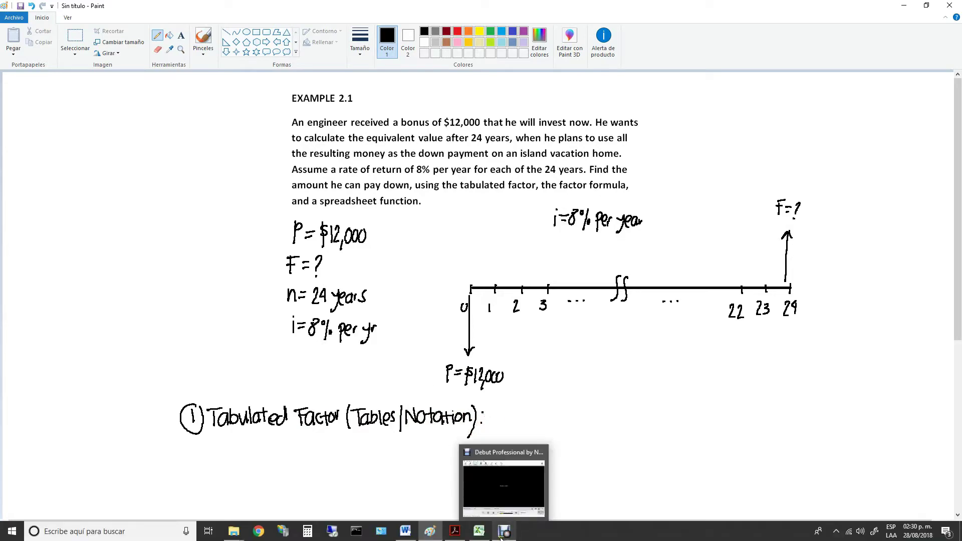
left_click(456, 533)
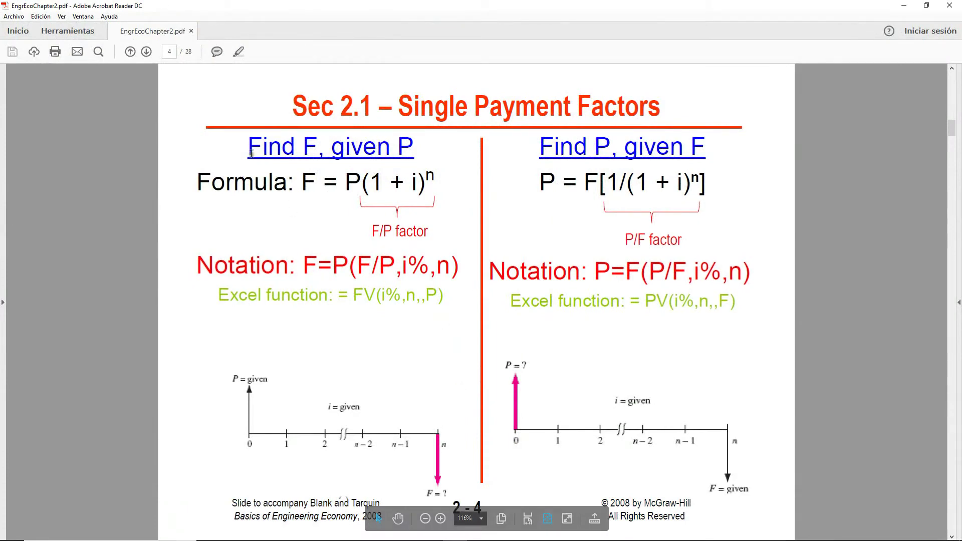
left_click_drag(248, 149, 410, 149)
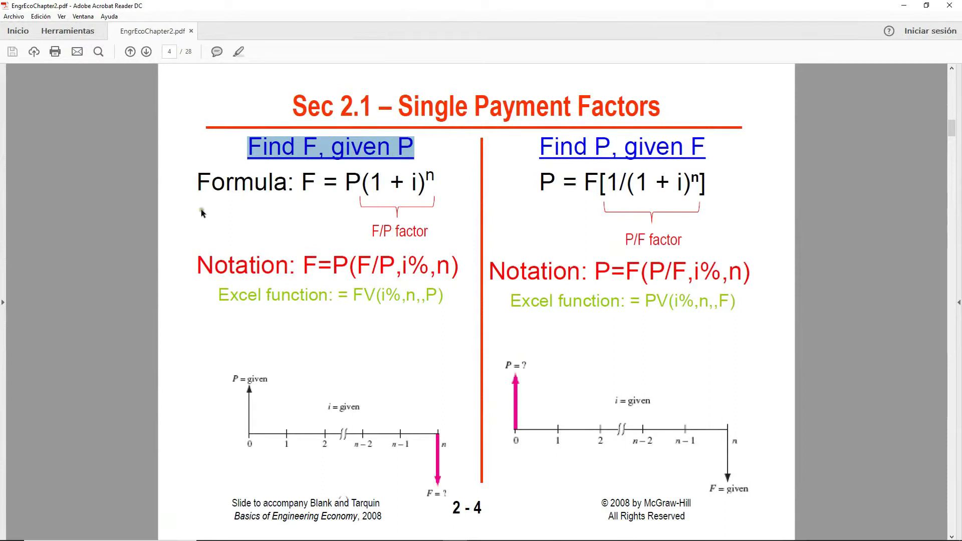
left_click_drag(197, 183, 432, 181)
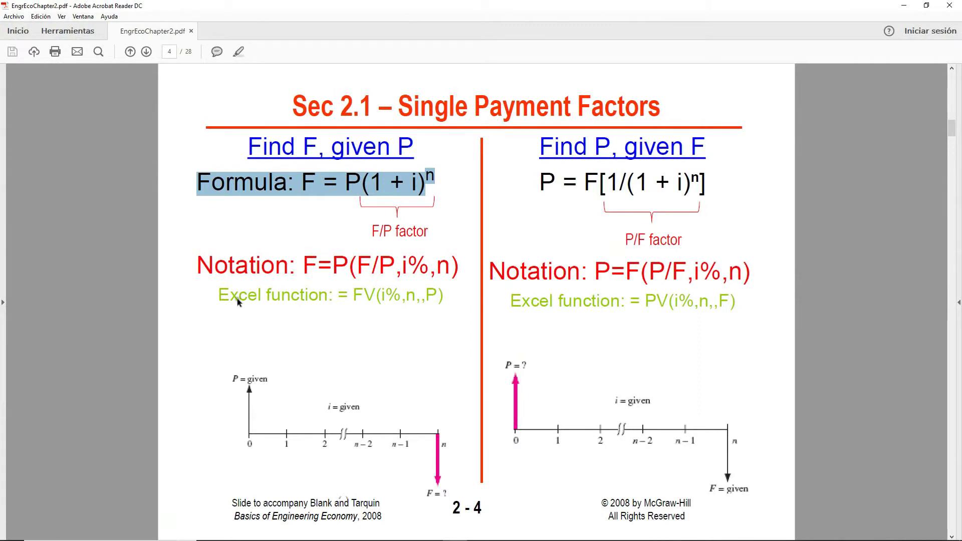
left_click_drag(219, 300, 444, 298)
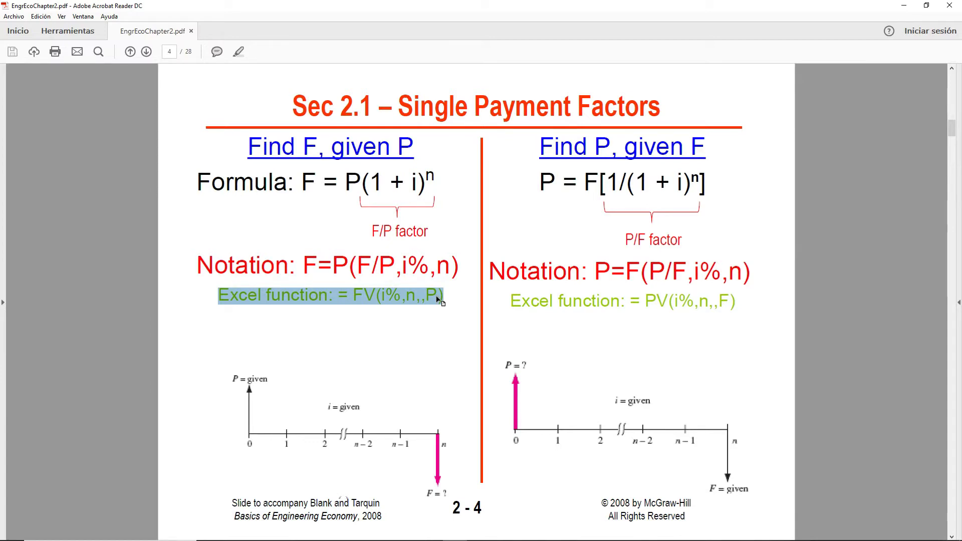
- Highlight the F = P(F/P,i%,n) notation, the F/P factor label and the (1 + i)^n term
left_click_drag(198, 266, 452, 258)
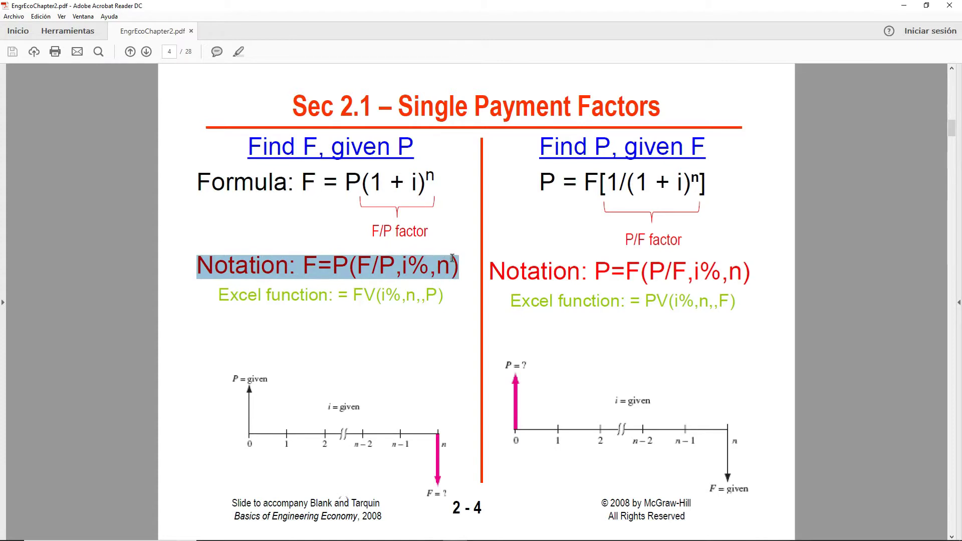
left_click(342, 269)
left_click_drag(303, 265, 455, 264)
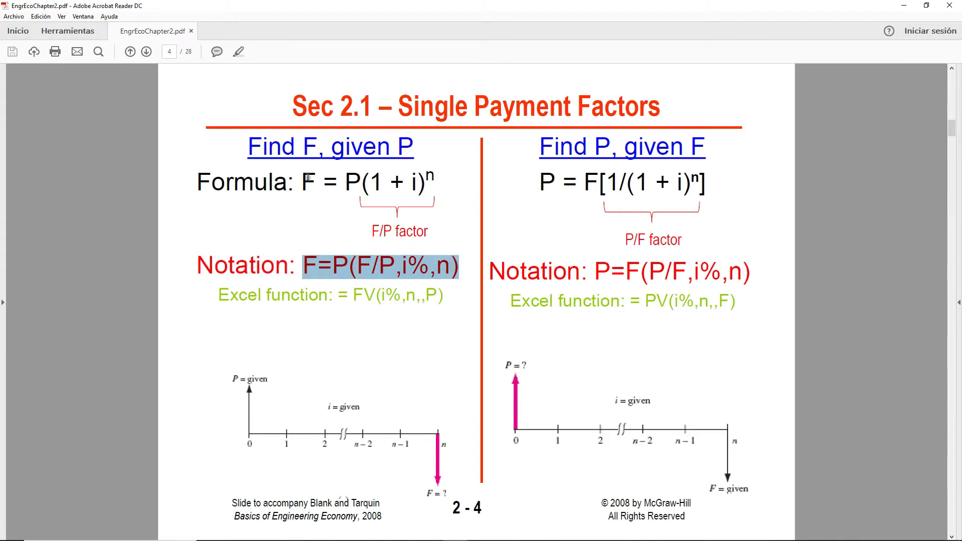
left_click_drag(302, 179, 428, 189)
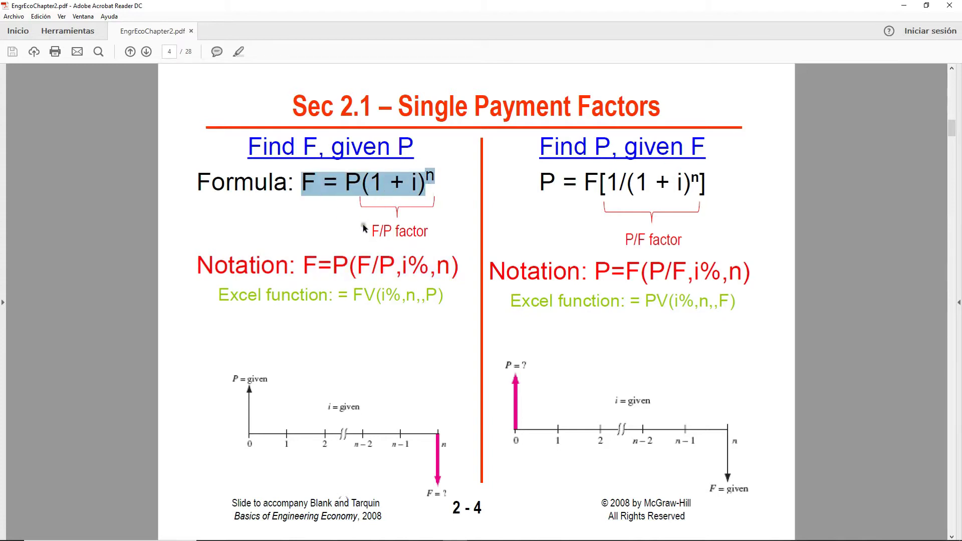
left_click_drag(372, 230, 413, 230)
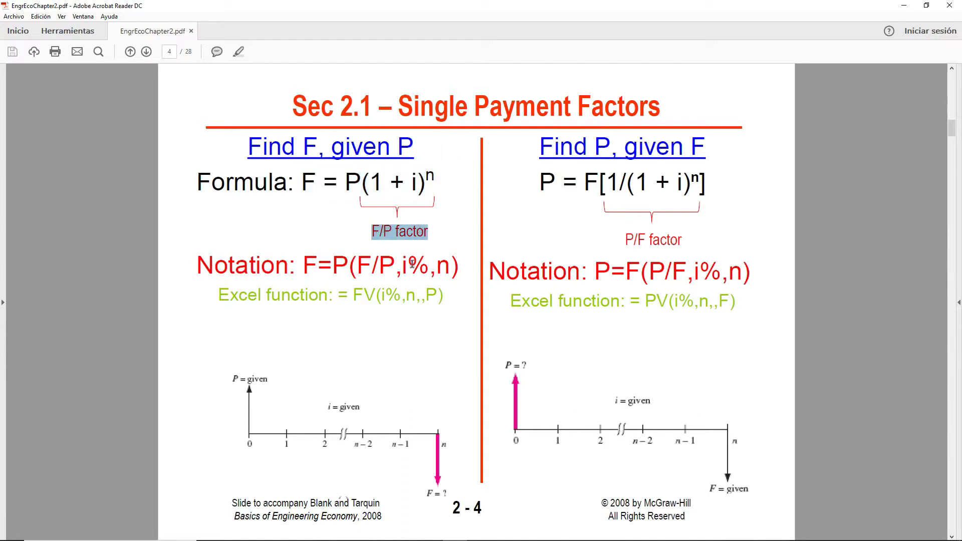
mouse_move(362, 182)
left_mouse_down()
mouse_move(434, 176)
mouse_move(364, 178)
mouse_move(373, 183)
mouse_move(363, 189)
left_mouse_up()
left_click(366, 184)
key("shift+Right")
key("shift+Right")
key("shift+Right")
key("shift+Right")
key("shift+Right")
key("shift+Right")
key("shift+Right")
key("shift+Right")
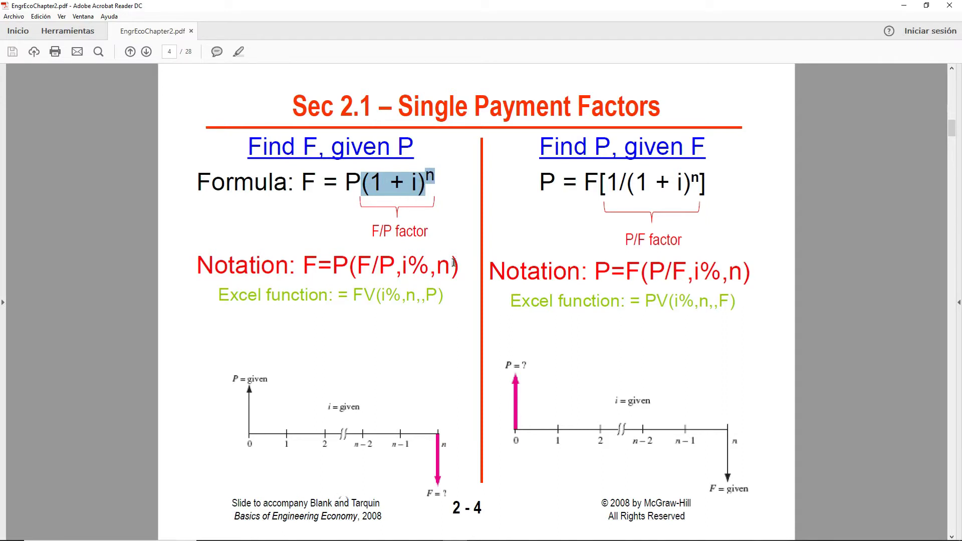
left_click_drag(460, 266, 354, 269)
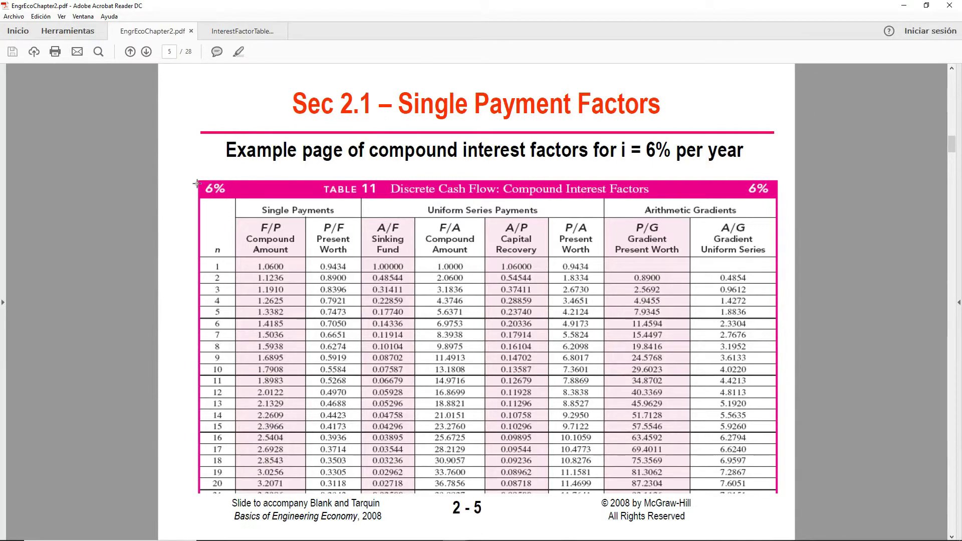
- Mark the 6% rate cell of the factor table, then switch to InterestFactorTables.pdf
left_click_drag(200, 177, 234, 198)
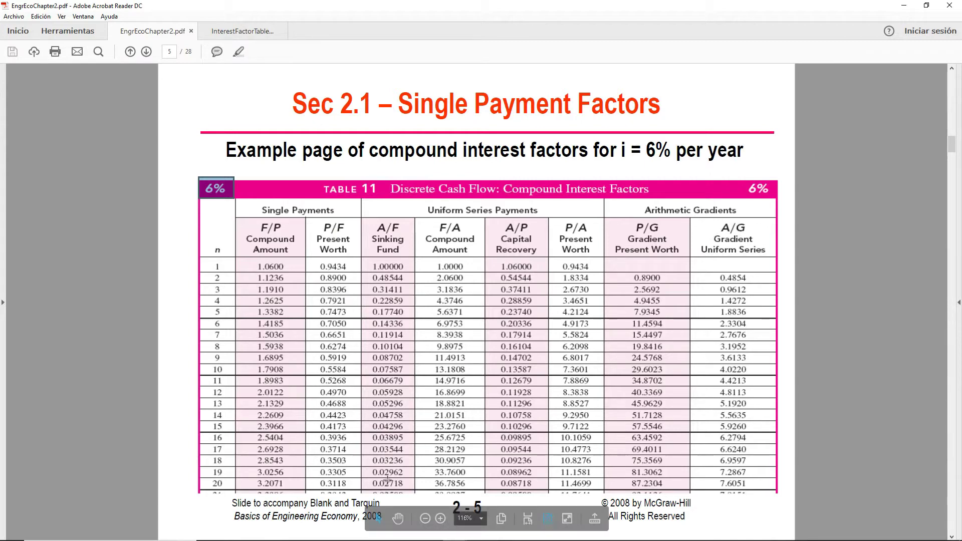
mouse_move(457, 535)
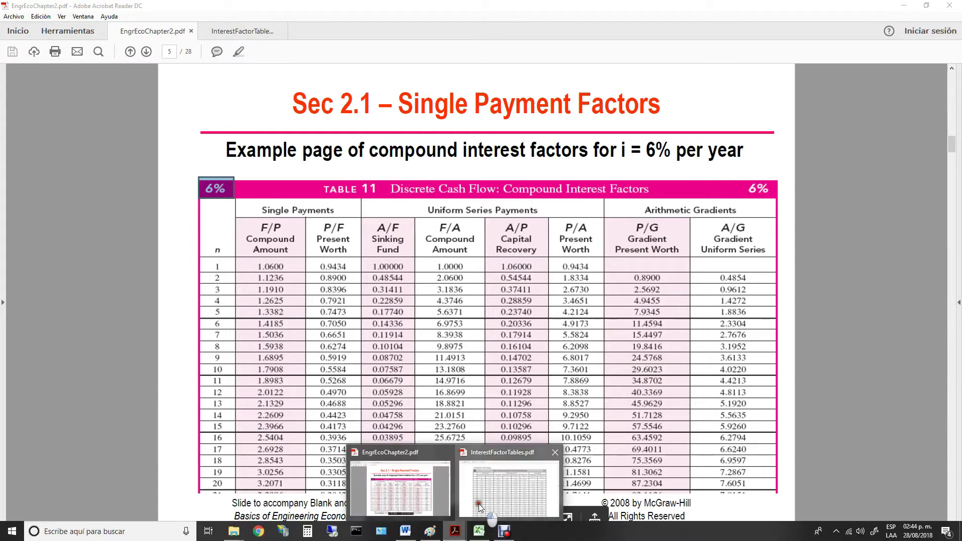
left_click(479, 504)
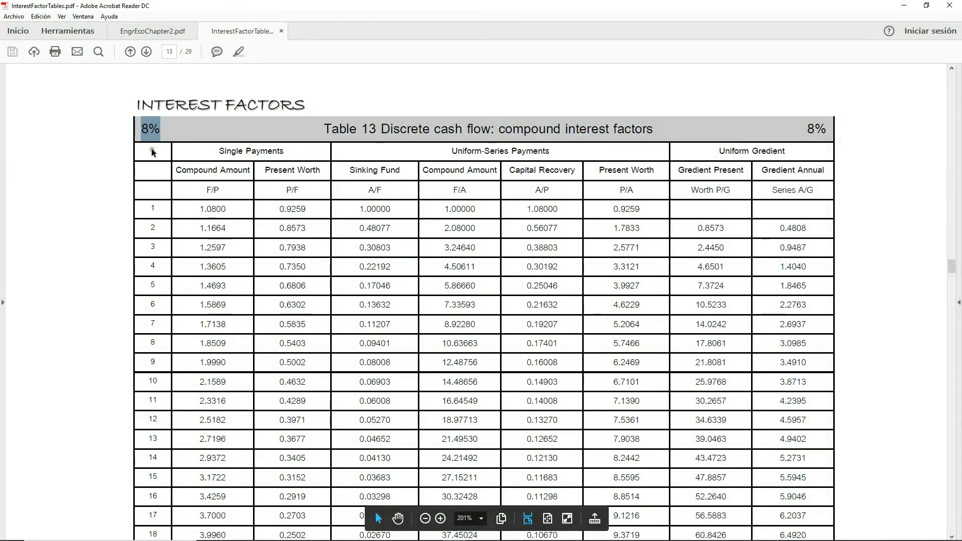
scroll(195, 218, "up", 3)
scroll(196, 218, "up", 15)
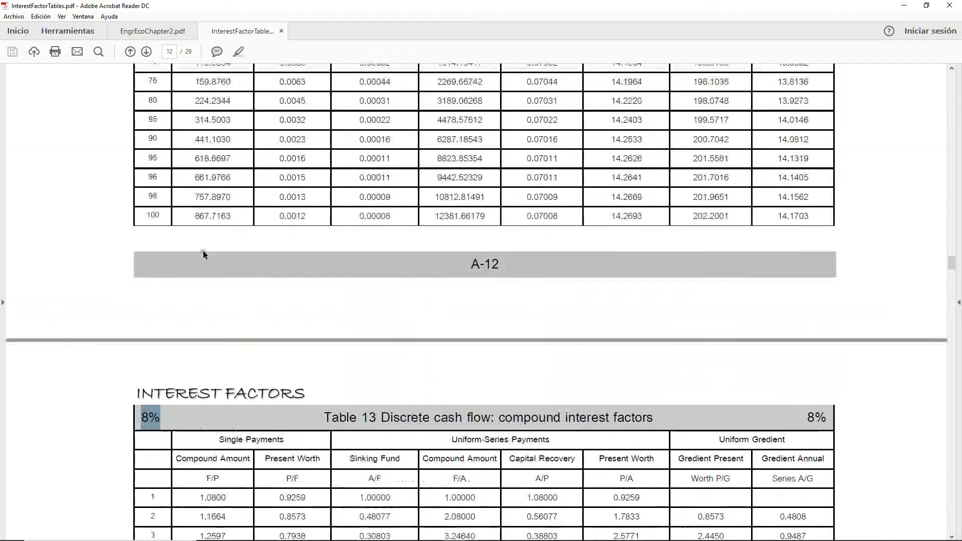
scroll(204, 253, "down", 18)
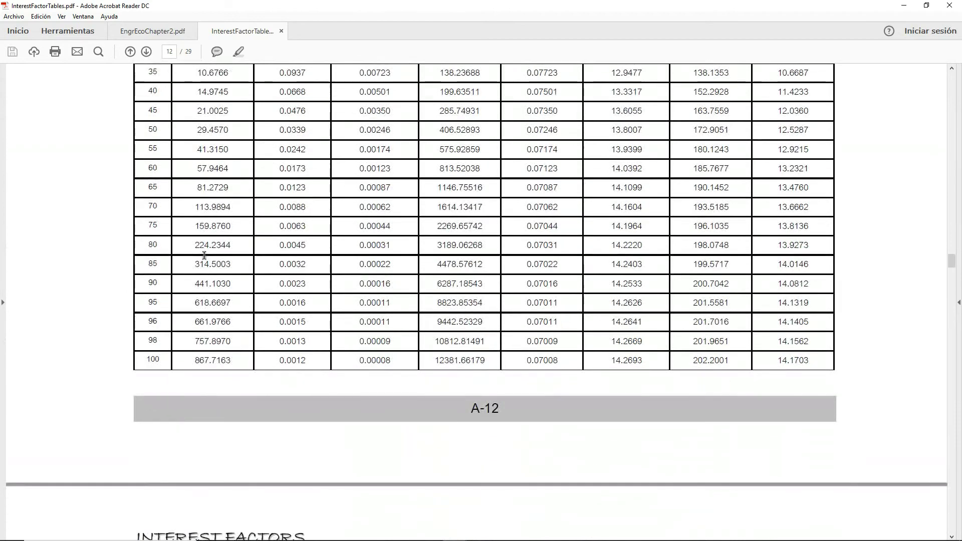
scroll(204, 257, "down", 2)
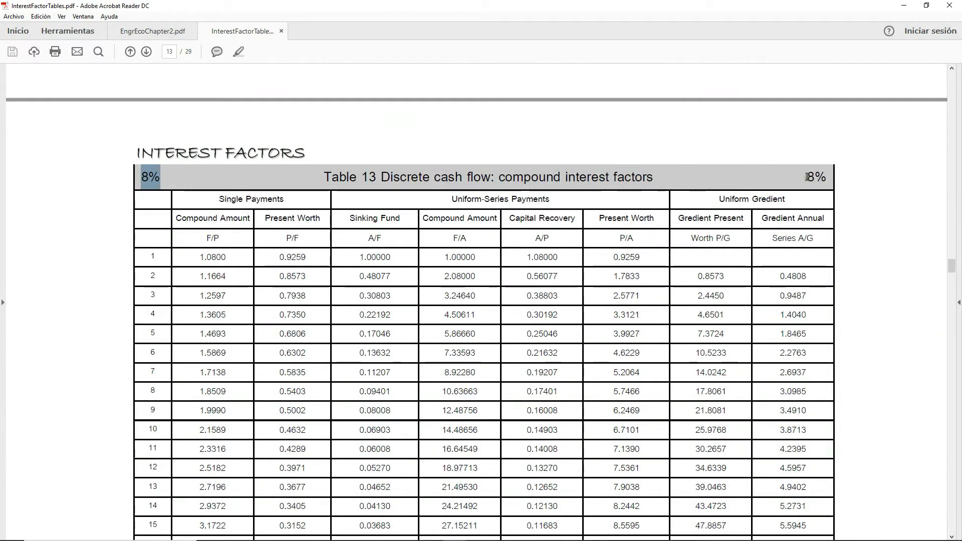
left_click_drag(807, 177, 828, 178)
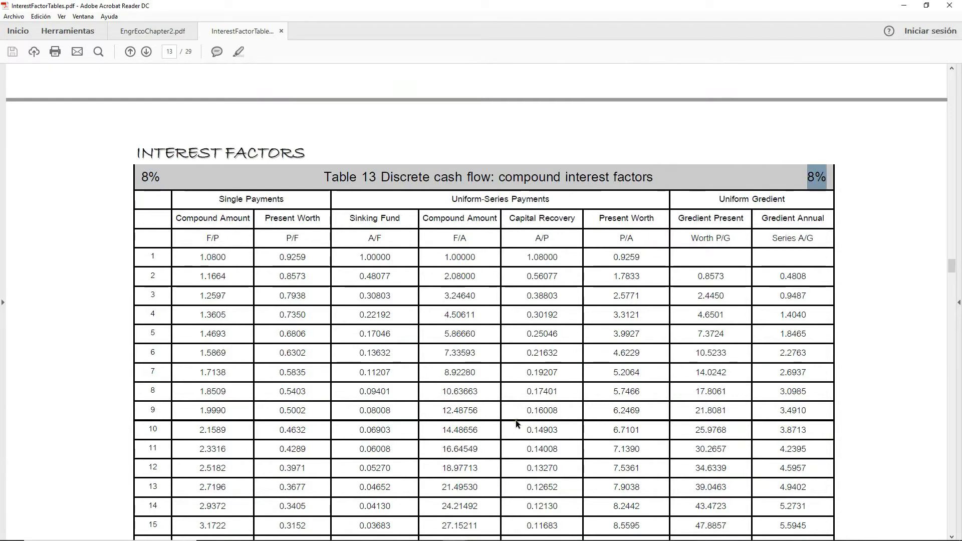
mouse_move(451, 537)
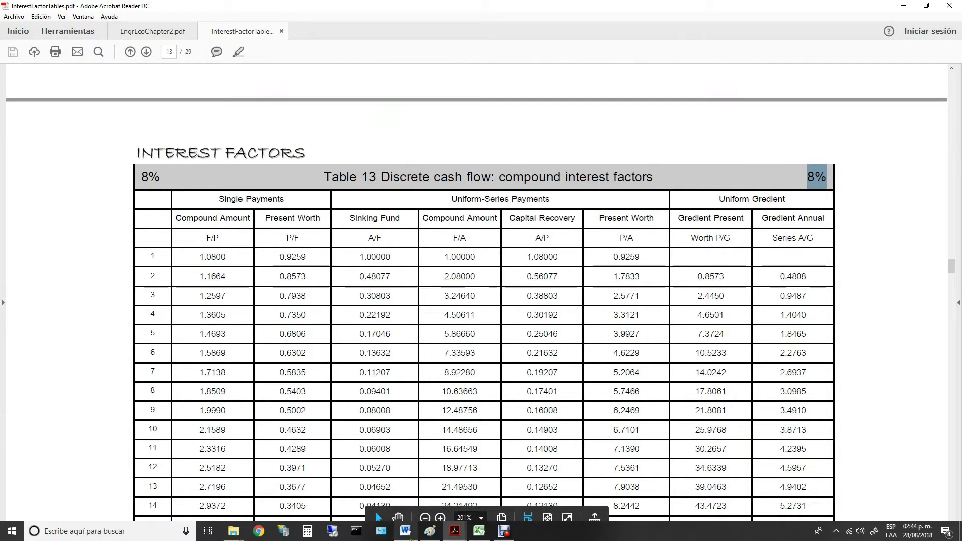
left_click(429, 533)
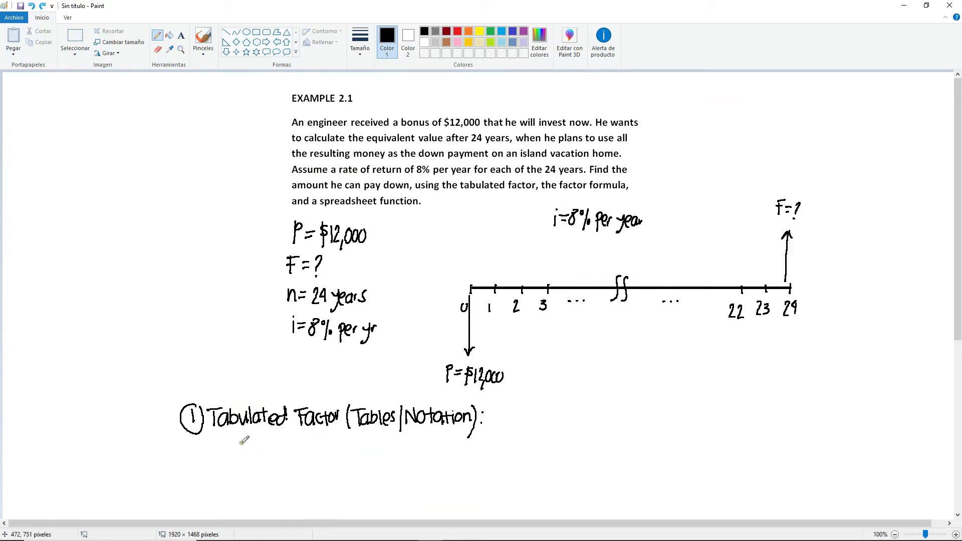
- Handwrite the general relation F = P(F|P, i%, n) = under the Tabulated Factor heading
mouse_move(237, 451)
left_mouse_down()
mouse_move(238, 469)
mouse_move(248, 449)
mouse_move(244, 459)
mouse_move(260, 455)
left_mouse_up()
mouse_move(250, 461)
left_mouse_down()
mouse_move(269, 467)
mouse_move(267, 457)
mouse_move(281, 474)
left_mouse_up()
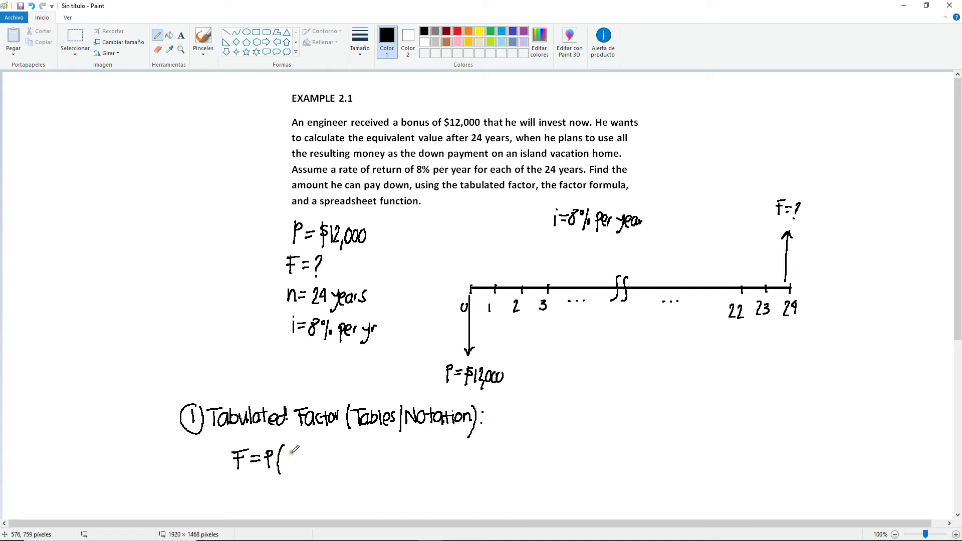
mouse_move(290, 450)
left_mouse_down()
mouse_move(289, 470)
mouse_move(300, 449)
mouse_move(300, 479)
mouse_move(307, 470)
left_mouse_up()
left_click_drag(308, 453, 314, 459)
mouse_move(322, 454)
left_mouse_down()
mouse_move(321, 473)
mouse_move(331, 457)
mouse_move(336, 474)
mouse_move(345, 461)
left_mouse_up()
left_click(322, 447)
left_click_drag(348, 462, 362, 475)
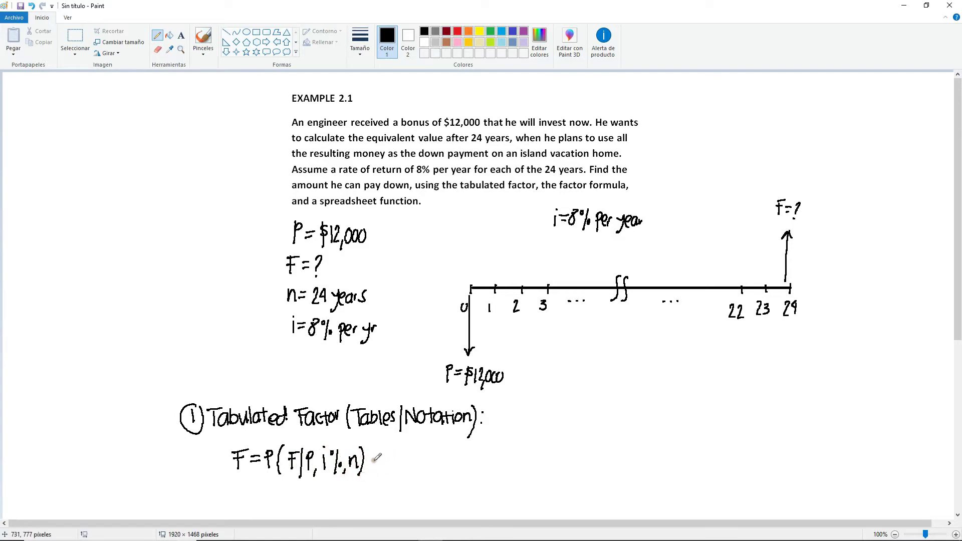
left_click_drag(374, 454, 384, 452)
left_click_drag(375, 459, 386, 458)
- Continue the equation with the values 12,000(F|P, 8%, 24)
mouse_move(394, 447)
left_mouse_down()
mouse_move(393, 469)
mouse_move(407, 473)
mouse_move(419, 451)
left_mouse_up()
left_click_drag(427, 450, 443, 471)
mouse_move(442, 454)
left_mouse_down()
mouse_move(465, 475)
mouse_move(486, 450)
left_mouse_up()
mouse_move(494, 447)
left_mouse_down()
mouse_move(489, 469)
mouse_move(514, 467)
left_mouse_up()
mouse_move(519, 447)
left_mouse_down()
mouse_move(516, 460)
mouse_move(524, 459)
left_mouse_up()
left_click_drag(522, 448, 528, 474)
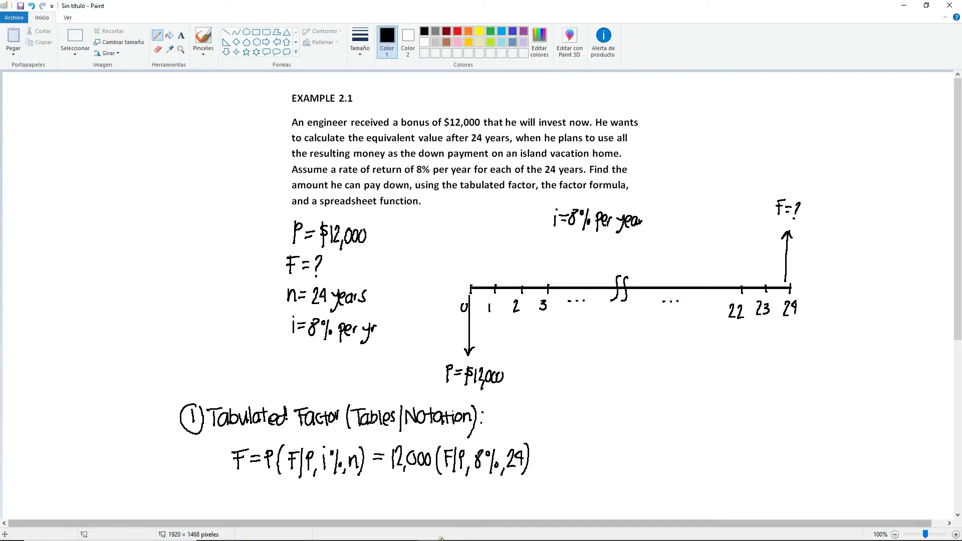
- In the 8% interest table, mark the F/P column and its row-24 factor 6.3412, then return to Paint
mouse_move(451, 540)
left_click(509, 489)
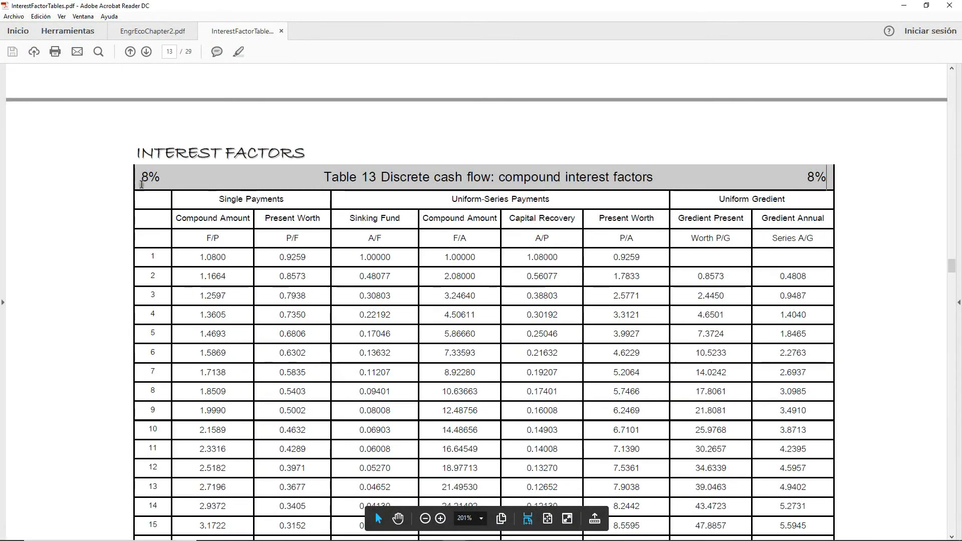
left_click_drag(140, 176, 160, 182)
left_click_drag(206, 239, 220, 240)
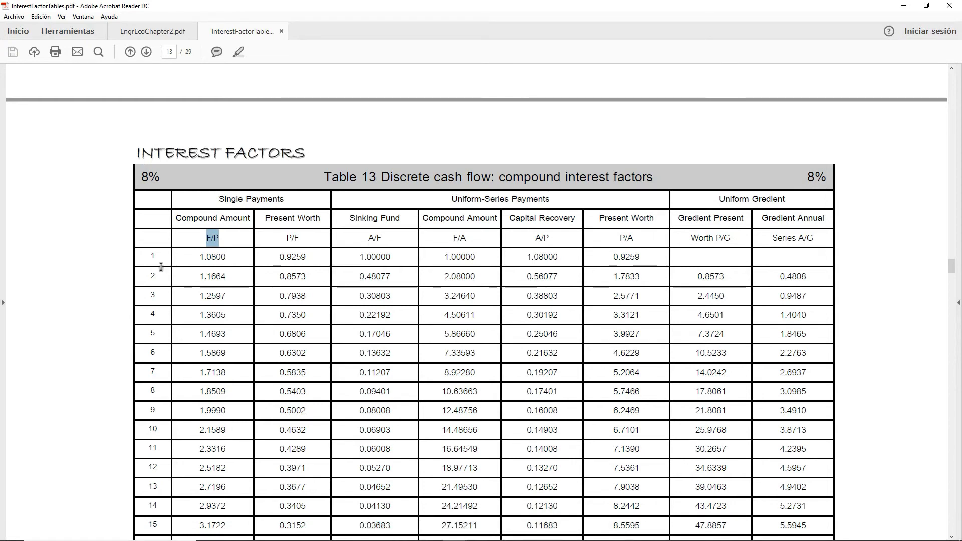
scroll(206, 270, "down", 1)
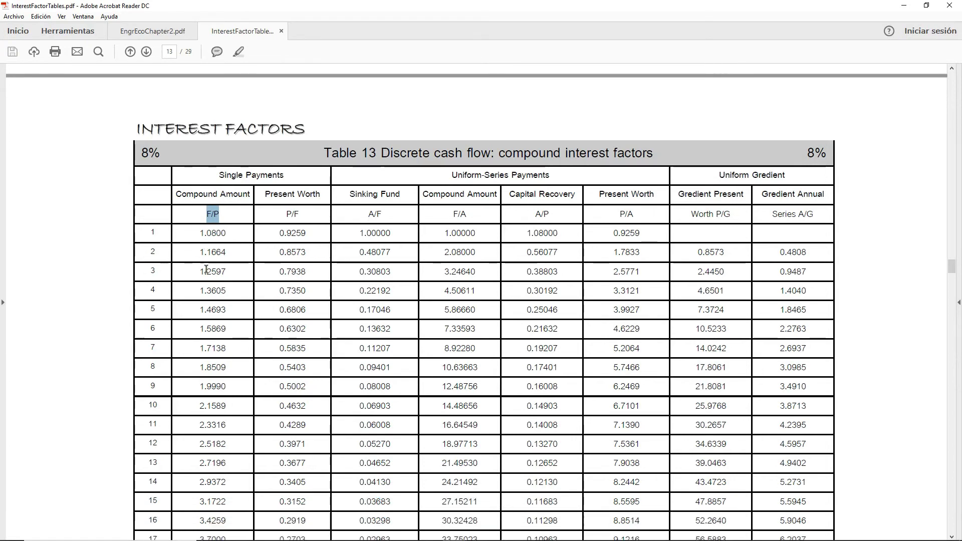
scroll(206, 269, "down", 1)
scroll(206, 269, "down", 2)
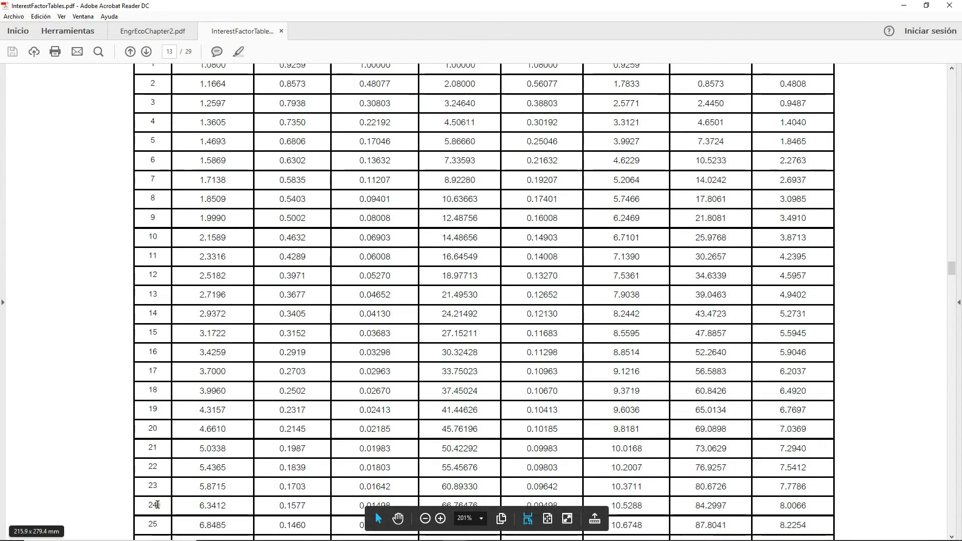
scroll(175, 481, "down", 1)
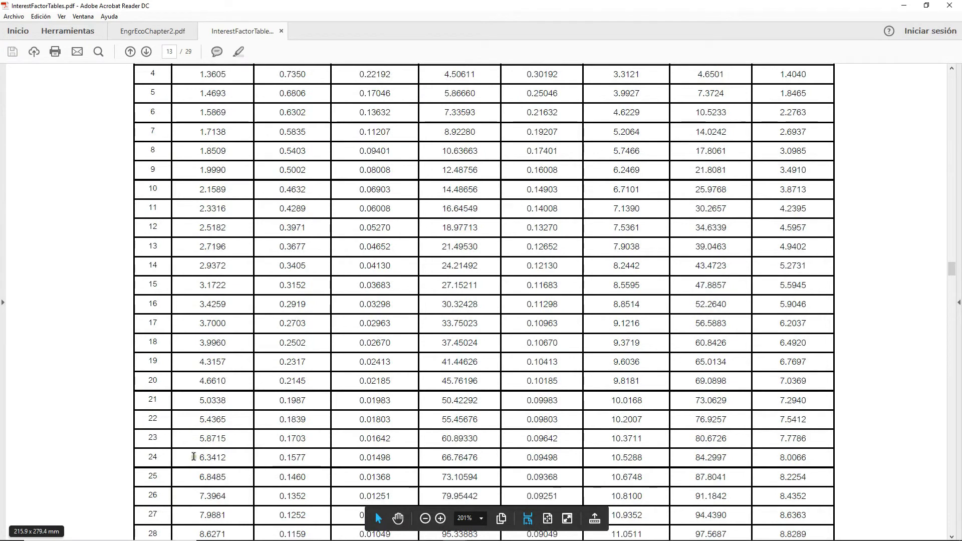
left_click_drag(199, 458, 227, 458)
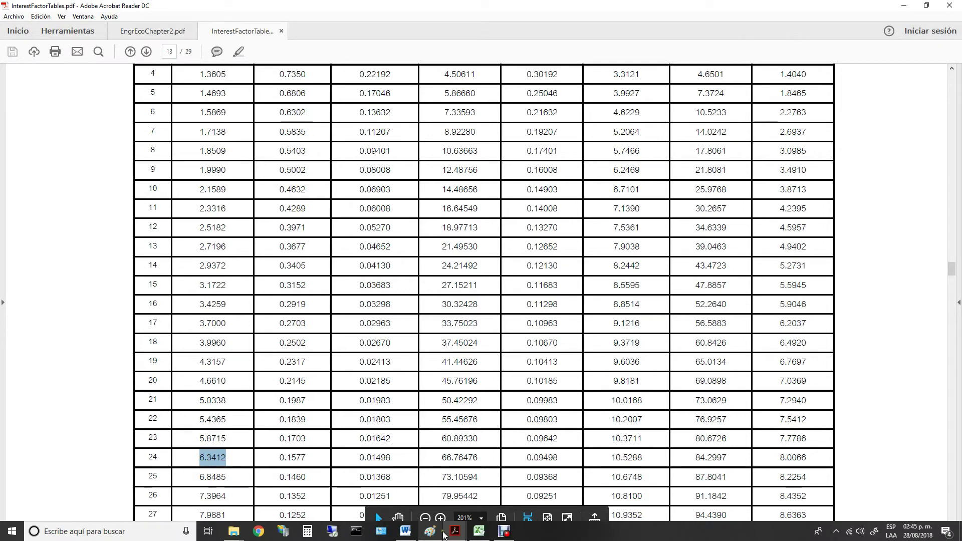
left_click(431, 532)
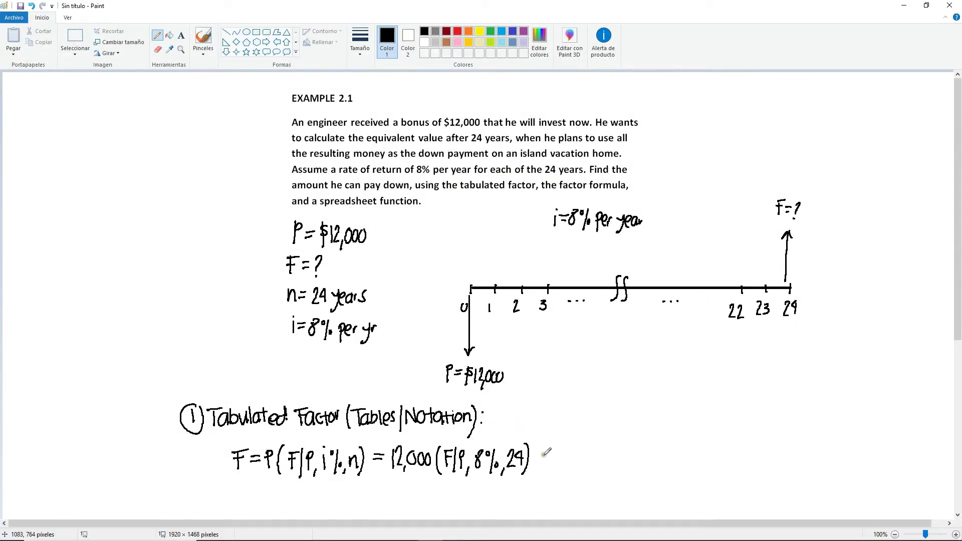
- Write = 12,000(6.3412) after the factor and underline the table value 6.3412 in red
mouse_move(539, 453)
left_mouse_down()
mouse_move(572, 462)
mouse_move(571, 474)
mouse_move(582, 454)
mouse_move(608, 472)
mouse_move(616, 462)
mouse_move(664, 464)
left_mouse_up()
left_click(629, 464)
left_click_drag(666, 444, 665, 473)
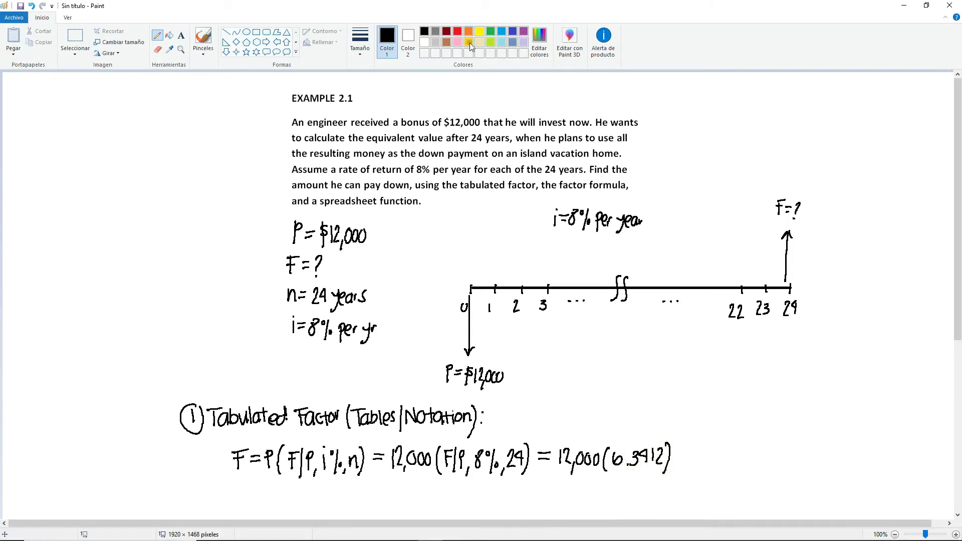
left_click(458, 31)
mouse_move(657, 472)
left_mouse_down()
mouse_move(611, 473)
mouse_move(608, 483)
mouse_move(667, 486)
left_mouse_up()
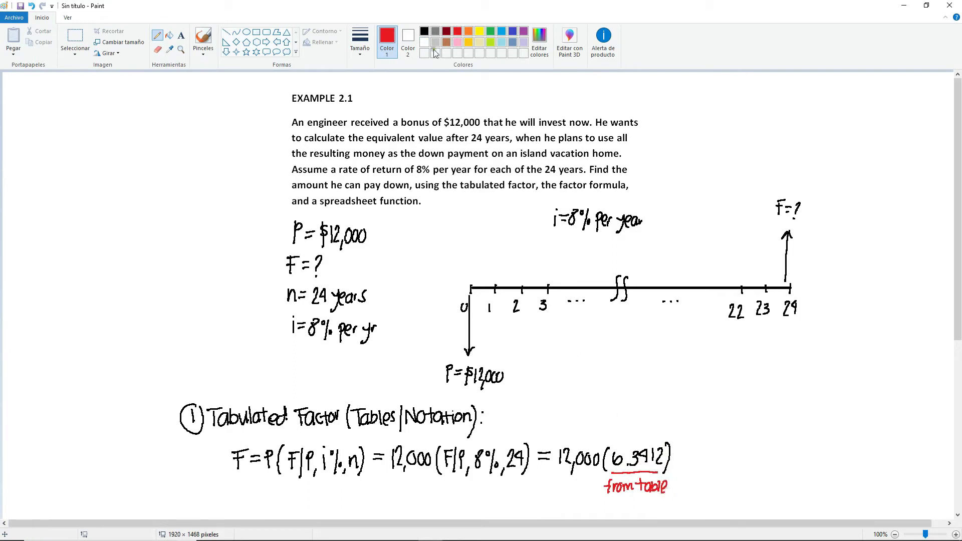
- Write the result = $76,094.40 in black and draw a yellow box around it
left_click(425, 31)
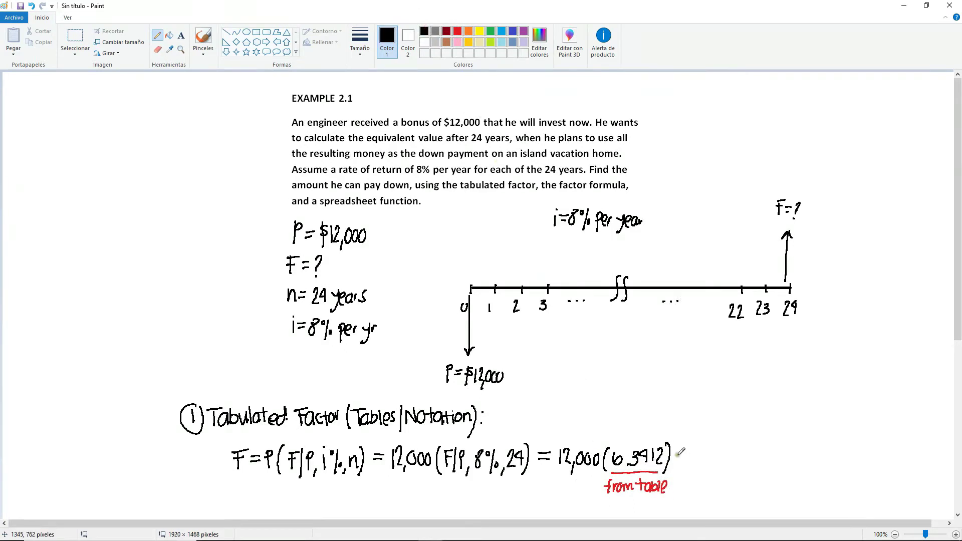
mouse_move(682, 454)
left_mouse_down()
mouse_move(722, 447)
mouse_move(736, 466)
mouse_move(759, 443)
mouse_move(769, 454)
left_mouse_up()
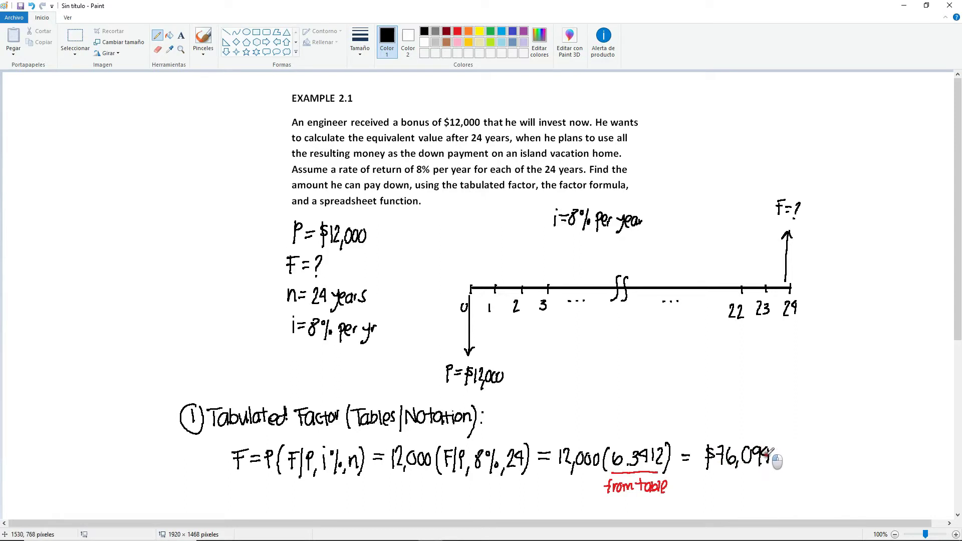
left_click(776, 462)
left_click_drag(781, 447, 788, 460)
mouse_move(786, 449)
left_mouse_down()
mouse_move(785, 466)
mouse_move(792, 450)
left_mouse_up()
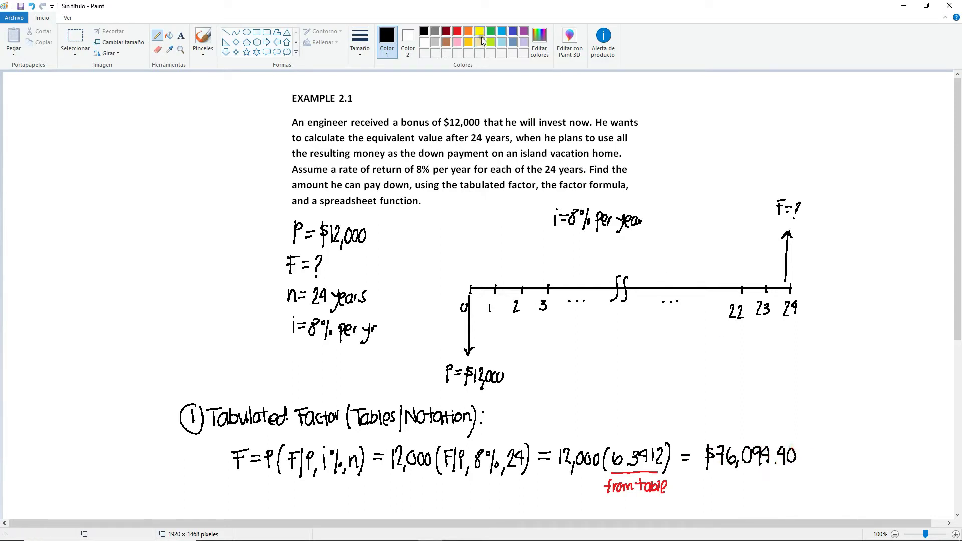
left_click(479, 32)
mouse_move(797, 439)
left_mouse_down()
mouse_move(700, 441)
mouse_move(700, 472)
left_mouse_up()
mouse_move(801, 437)
left_mouse_down()
mouse_move(800, 471)
mouse_move(702, 475)
left_mouse_up()
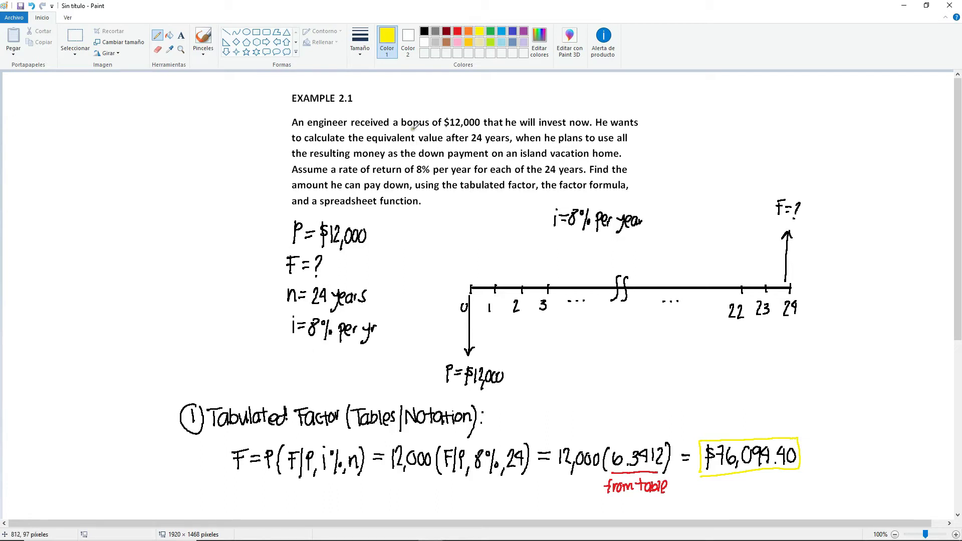
- Write the heading ② Formula: below, then bring up the chapter 2 slides PDF
left_click(424, 33)
scroll(225, 387, "down", 5)
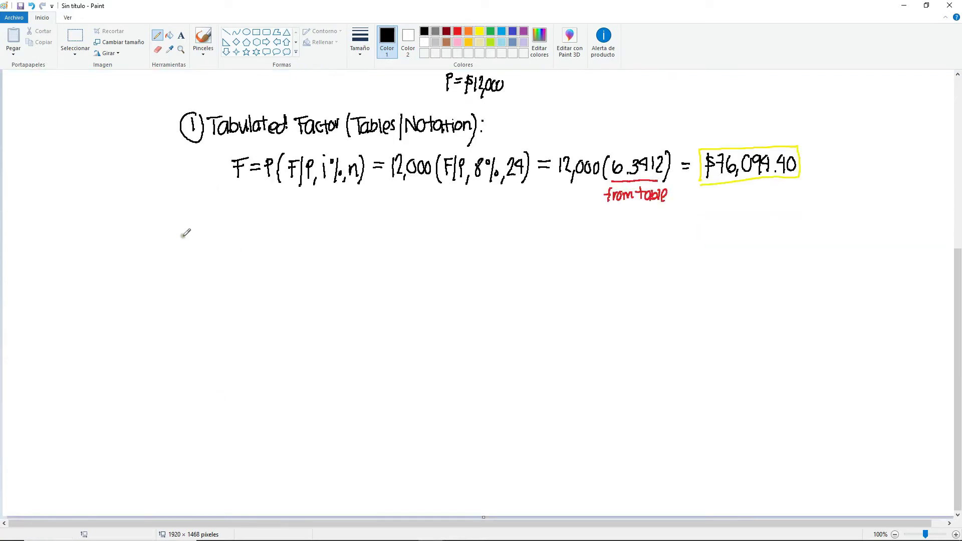
mouse_move(182, 222)
left_mouse_down()
mouse_move(193, 239)
mouse_move(175, 236)
mouse_move(217, 223)
mouse_move(232, 236)
mouse_move(277, 231)
left_mouse_up()
left_click(278, 226)
left_click(277, 235)
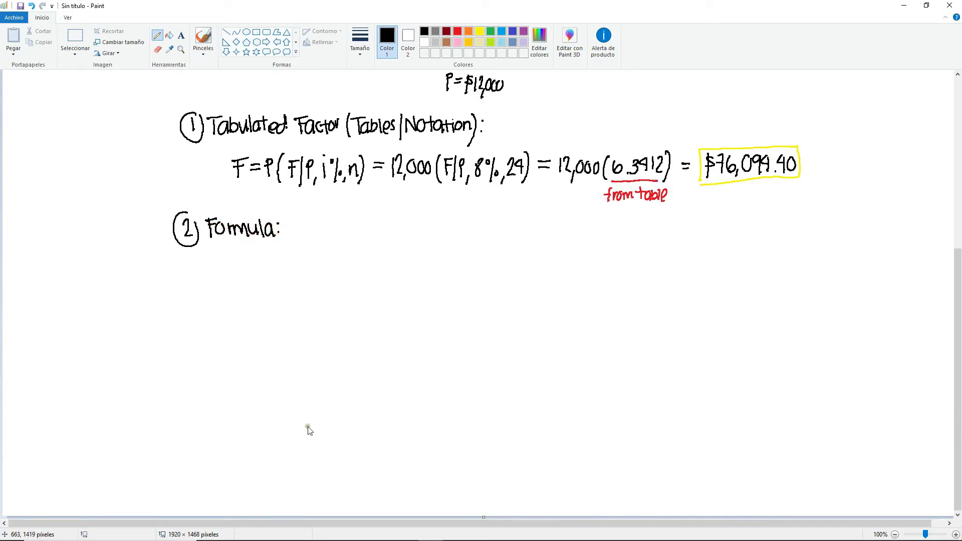
mouse_move(456, 535)
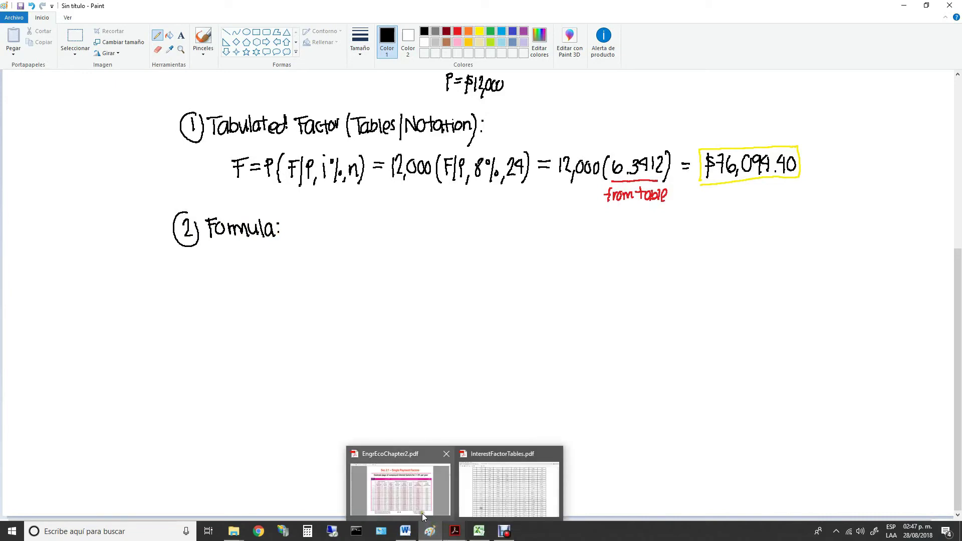
left_click(416, 491)
scroll(275, 198, "up", 2)
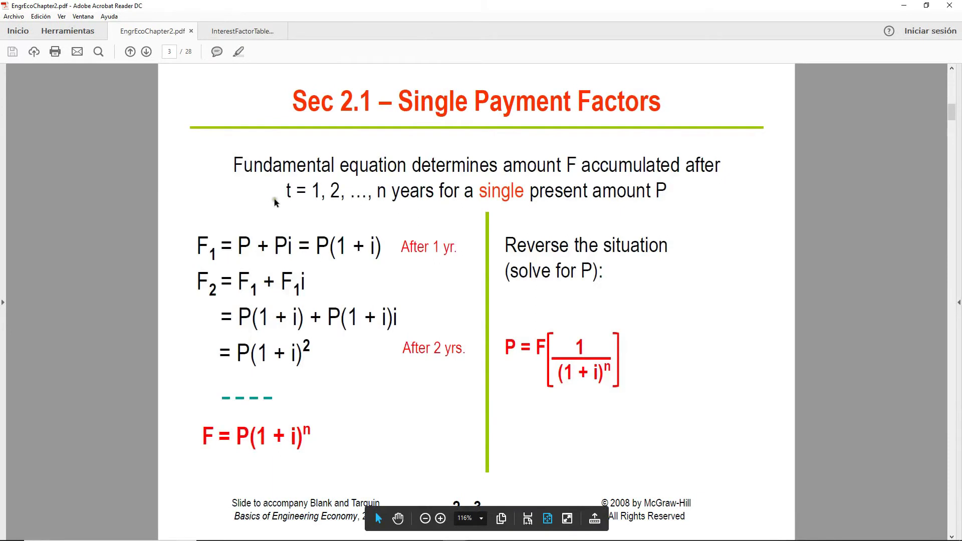
scroll(307, 235, "down", 1)
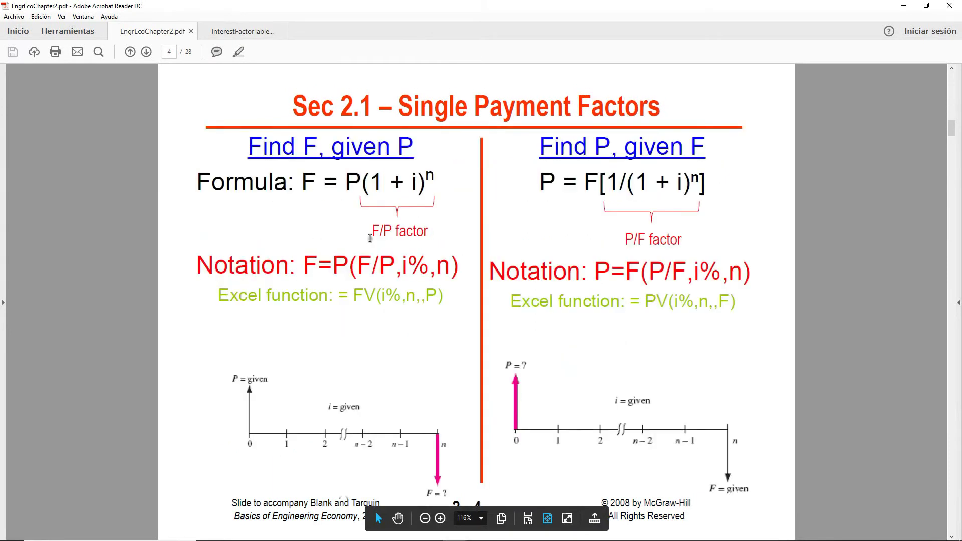
left_click_drag(453, 267, 196, 266)
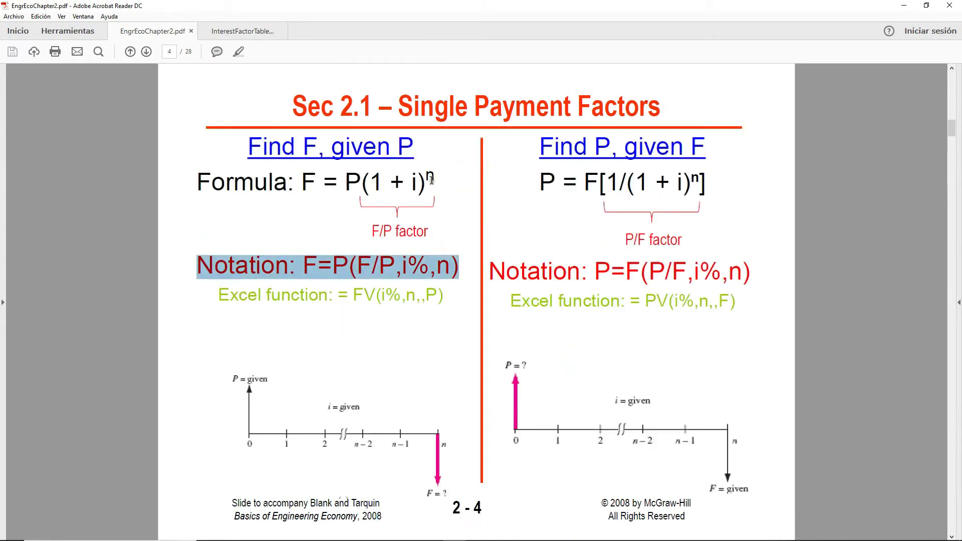
left_click_drag(434, 179, 250, 185)
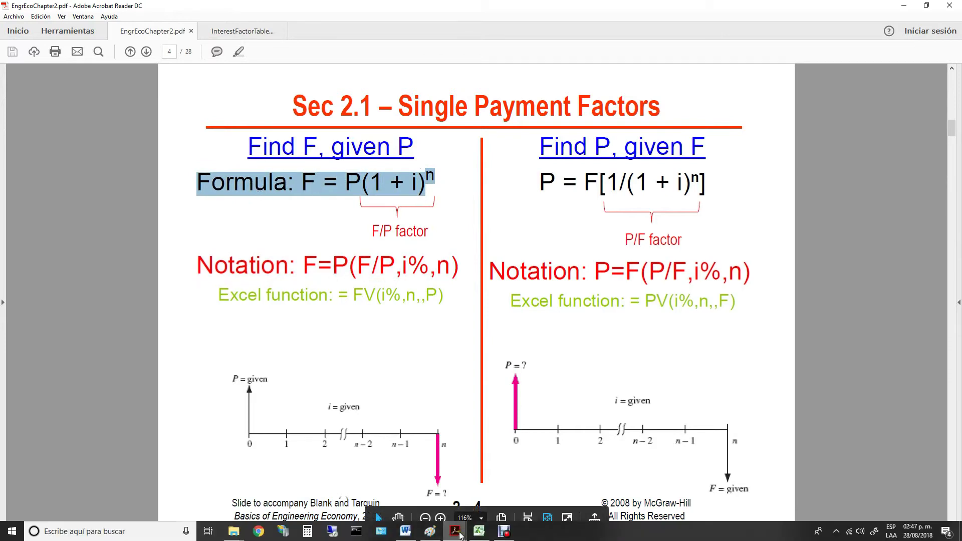
left_click(429, 531)
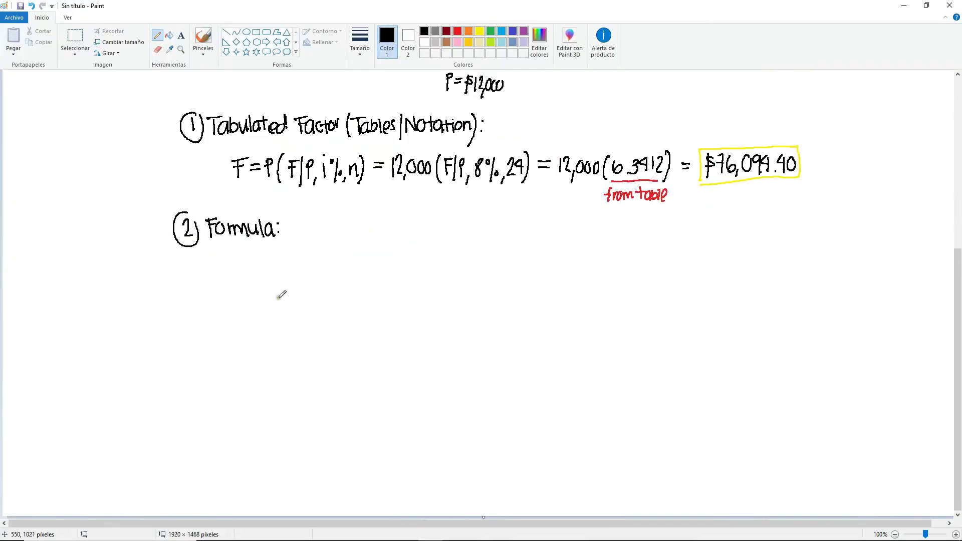
- Write F = P(1+i)^n = 12,000(1+0.08)^24 under the Formula heading
mouse_move(230, 260)
left_mouse_down()
mouse_move(230, 283)
mouse_move(241, 260)
left_mouse_up()
mouse_move(230, 270)
left_mouse_down()
mouse_move(253, 267)
mouse_move(242, 271)
mouse_move(263, 282)
mouse_move(261, 270)
left_mouse_up()
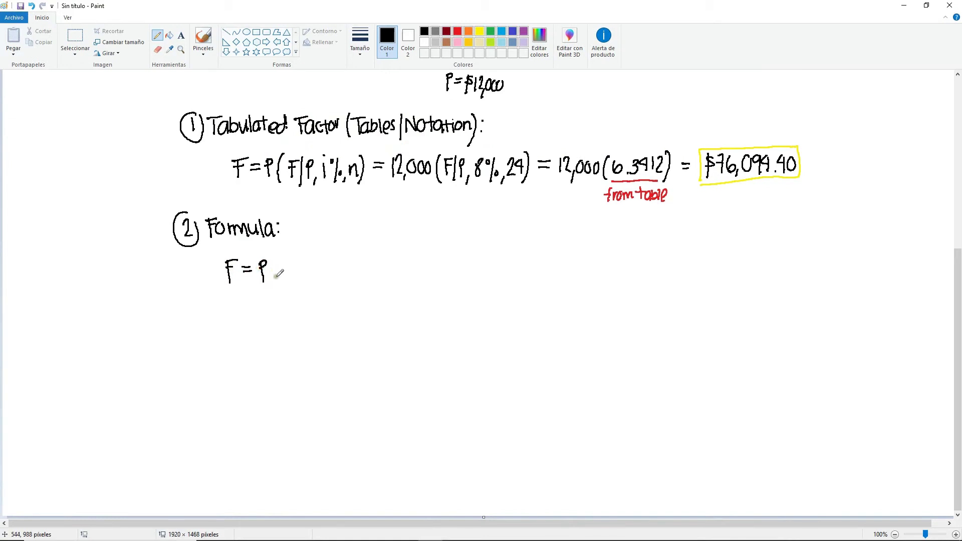
mouse_move(278, 264)
left_mouse_down()
mouse_move(276, 285)
mouse_move(299, 267)
mouse_move(312, 293)
mouse_move(321, 265)
mouse_move(347, 269)
mouse_move(372, 282)
mouse_move(369, 289)
mouse_move(387, 268)
left_mouse_up()
left_click_drag(396, 266, 395, 268)
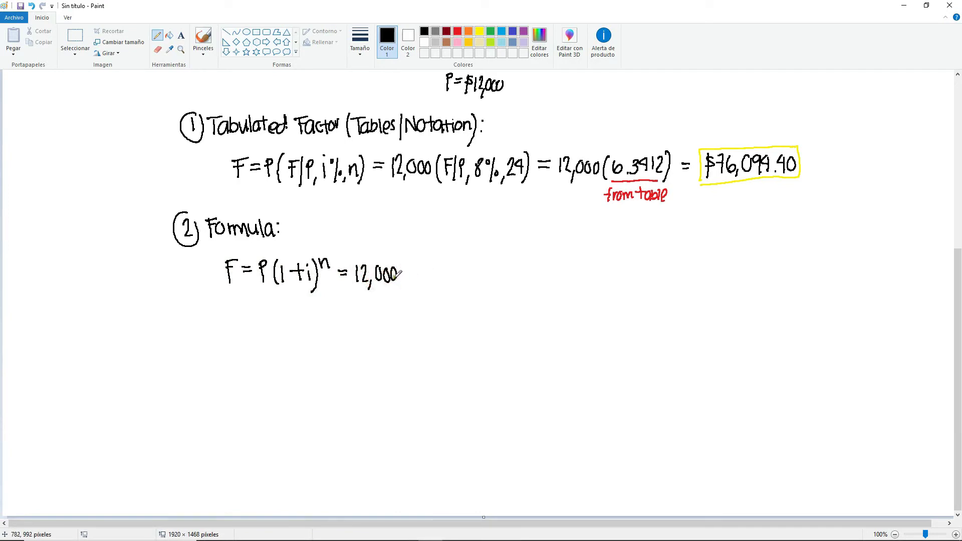
mouse_move(408, 263)
left_mouse_down()
mouse_move(406, 290)
mouse_move(433, 284)
left_mouse_up()
mouse_move(447, 275)
left_mouse_down()
mouse_move(470, 274)
mouse_move(474, 294)
left_mouse_up()
left_click(457, 284)
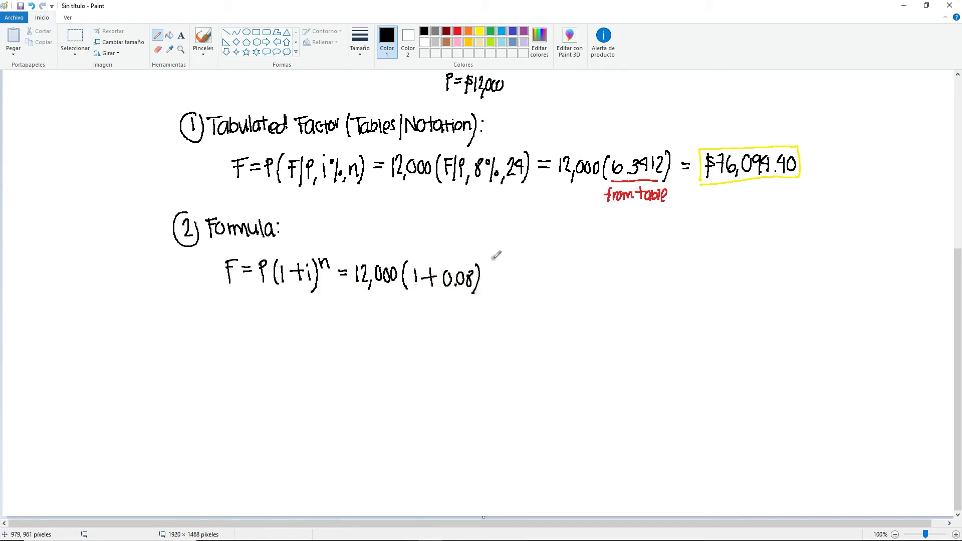
left_click_drag(485, 259, 495, 269)
- Continue with = 12,000(6.34181) and underline 6.34181 in red
mouse_move(504, 272)
left_mouse_down()
mouse_move(538, 287)
mouse_move(546, 270)
left_mouse_up()
left_click_drag(556, 269, 566, 270)
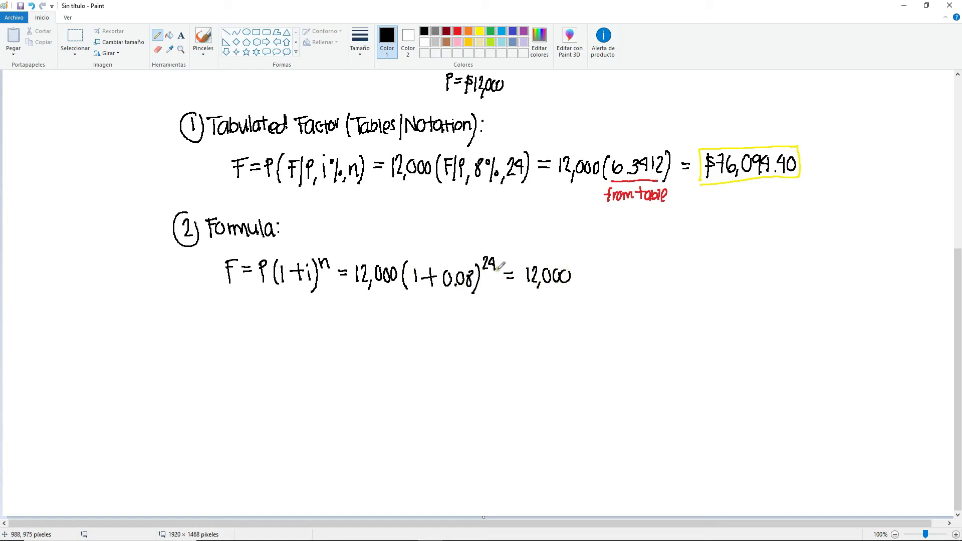
mouse_move(580, 266)
left_mouse_down()
mouse_move(580, 287)
mouse_move(591, 276)
mouse_move(632, 283)
mouse_move(637, 268)
mouse_move(651, 287)
left_mouse_up()
left_click(601, 279)
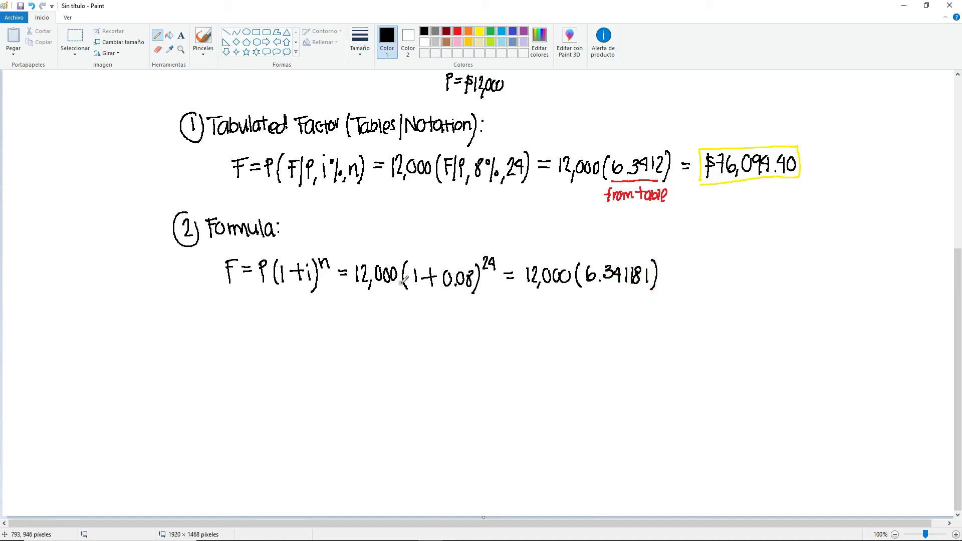
left_click(458, 31)
left_click_drag(649, 289, 578, 287)
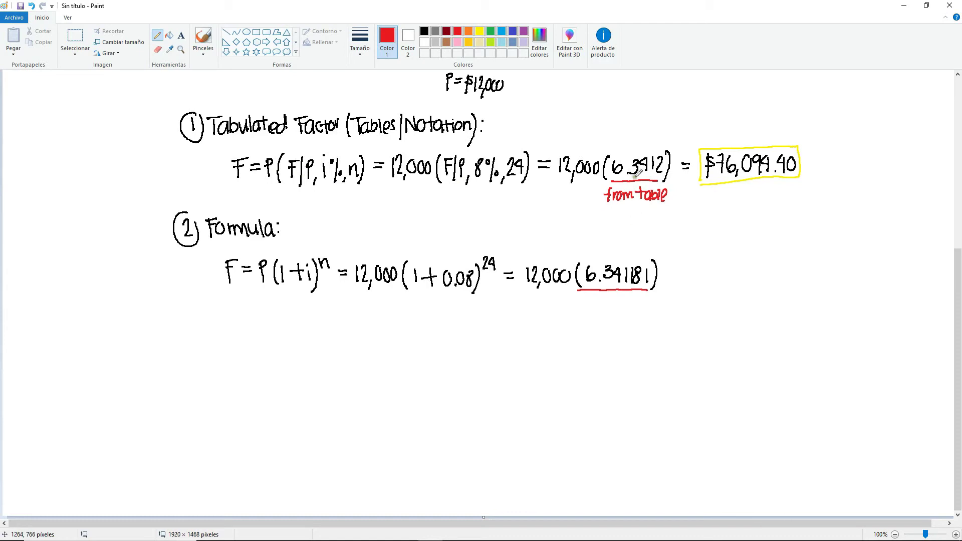
- Write = $76,094.17 after (6.34181) in black and box it in yellow
left_click(424, 33)
left_click_drag(666, 268, 679, 266)
left_click(31, 7)
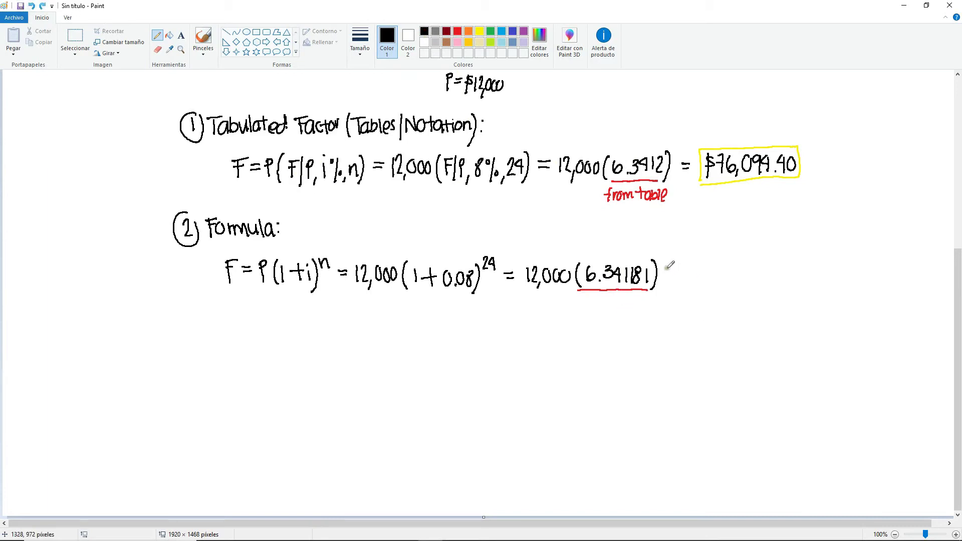
mouse_move(669, 269)
left_mouse_down()
mouse_move(709, 282)
mouse_move(725, 275)
mouse_move(732, 286)
left_mouse_up()
mouse_move(745, 260)
left_mouse_down()
mouse_move(756, 282)
mouse_move(764, 267)
mouse_move(791, 281)
left_mouse_up()
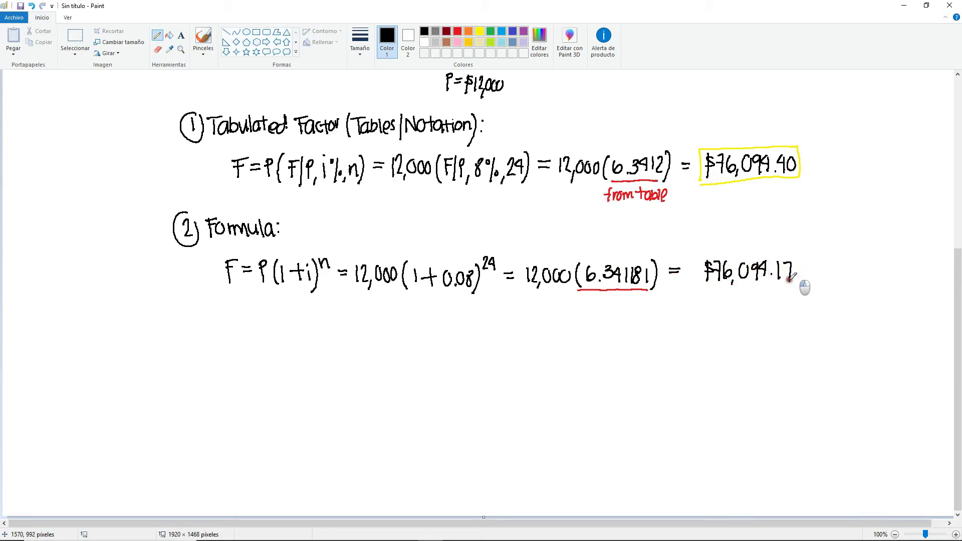
left_click(479, 32)
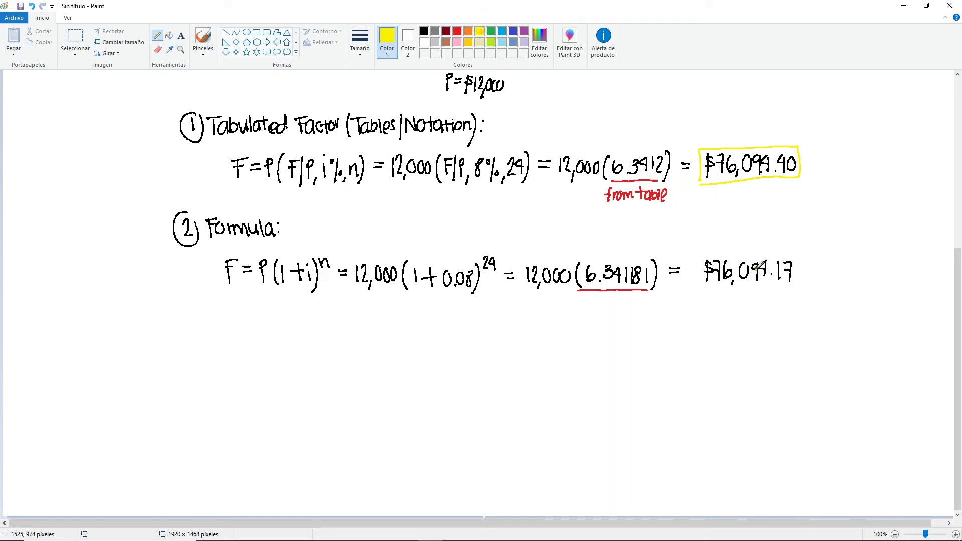
mouse_move(797, 253)
left_mouse_down()
mouse_move(694, 254)
mouse_move(694, 281)
mouse_move(798, 268)
mouse_move(680, 287)
left_mouse_up()
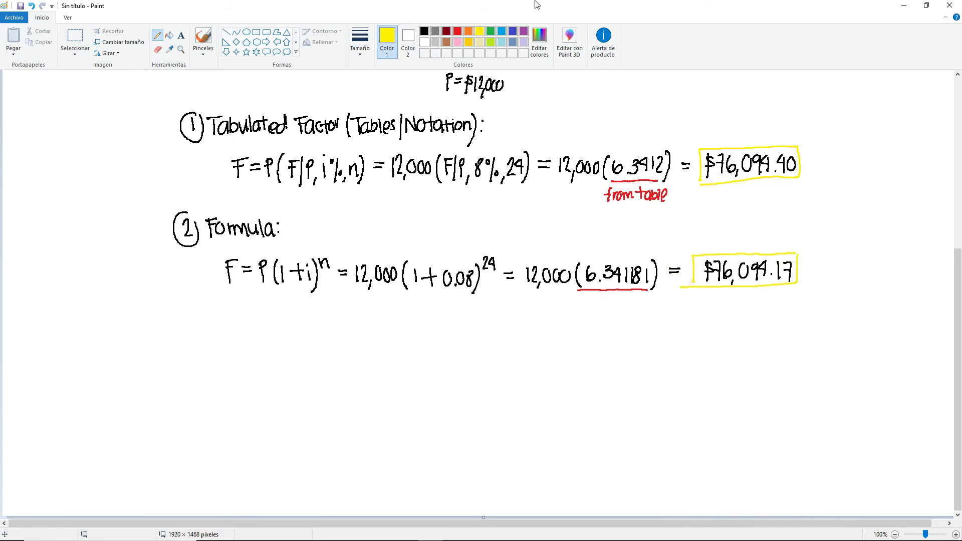
left_click(425, 31)
- Write the heading ③ Excel (spreadsheet): below the Formula section
mouse_move(182, 325)
left_mouse_down()
mouse_move(191, 328)
mouse_move(182, 339)
left_mouse_up()
mouse_move(183, 320)
left_mouse_down()
mouse_move(207, 342)
mouse_move(215, 323)
mouse_move(214, 332)
left_mouse_up()
left_click_drag(207, 342, 223, 343)
mouse_move(224, 328)
left_mouse_down()
mouse_move(220, 343)
mouse_move(265, 325)
mouse_move(274, 342)
mouse_move(324, 327)
mouse_move(326, 335)
mouse_move(367, 326)
mouse_move(367, 336)
left_mouse_up()
left_click(368, 326)
left_click(367, 340)
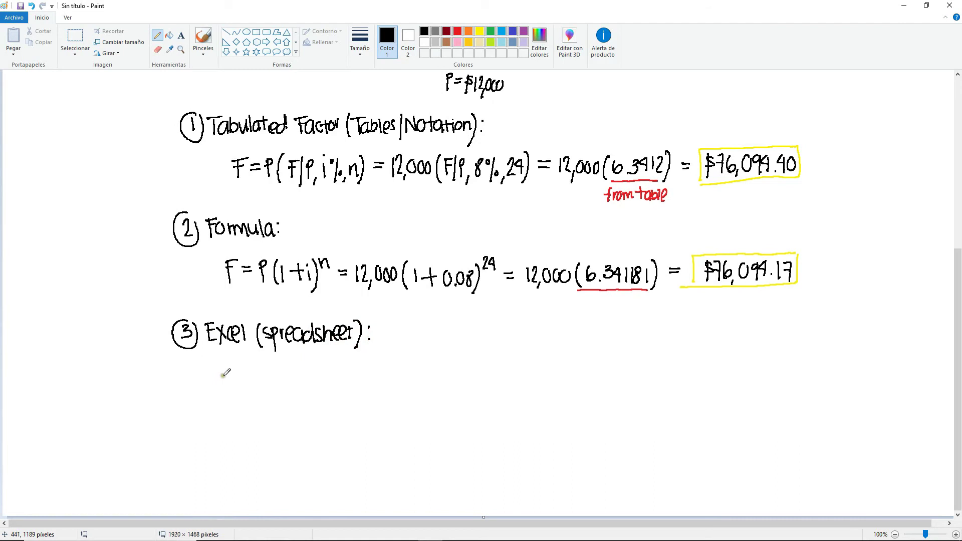
- Write the general syntax =FV(i%,n,A,P) under the Excel heading
mouse_move(217, 374)
left_mouse_down()
mouse_move(233, 373)
mouse_move(241, 389)
mouse_move(258, 367)
left_mouse_up()
mouse_move(271, 369)
left_mouse_down()
mouse_move(269, 390)
mouse_move(284, 367)
left_mouse_up()
mouse_move(289, 368)
left_mouse_down()
mouse_move(290, 387)
mouse_move(323, 390)
mouse_move(340, 378)
left_mouse_up()
left_click_drag(346, 383, 363, 390)
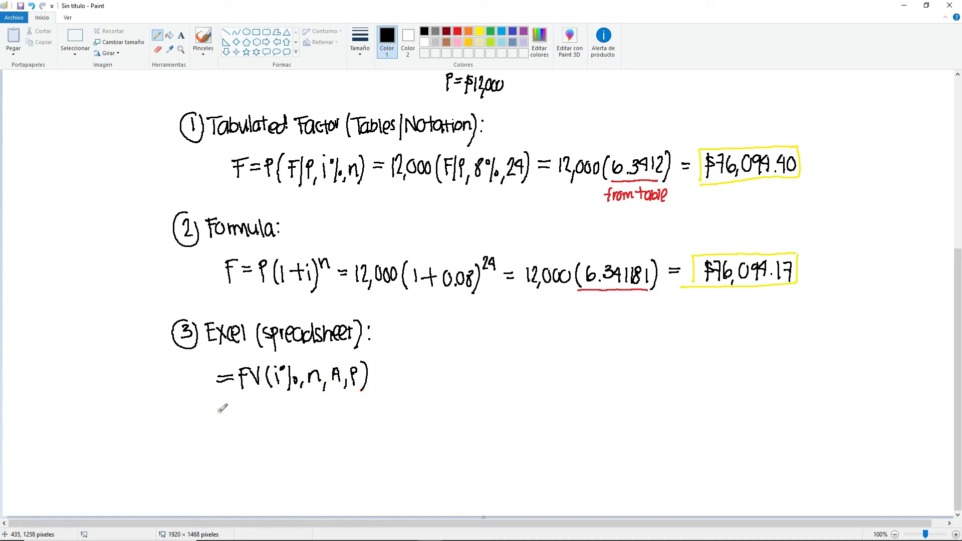
- Write the second line =FV(8%,24, ,12000) with the actual values
mouse_move(217, 410)
left_mouse_down()
mouse_move(232, 409)
mouse_move(242, 425)
mouse_move(259, 407)
mouse_move(273, 430)
left_mouse_up()
left_click_drag(279, 405, 290, 415)
mouse_move(297, 405)
left_mouse_down()
mouse_move(295, 434)
mouse_move(336, 422)
mouse_move(333, 433)
left_mouse_up()
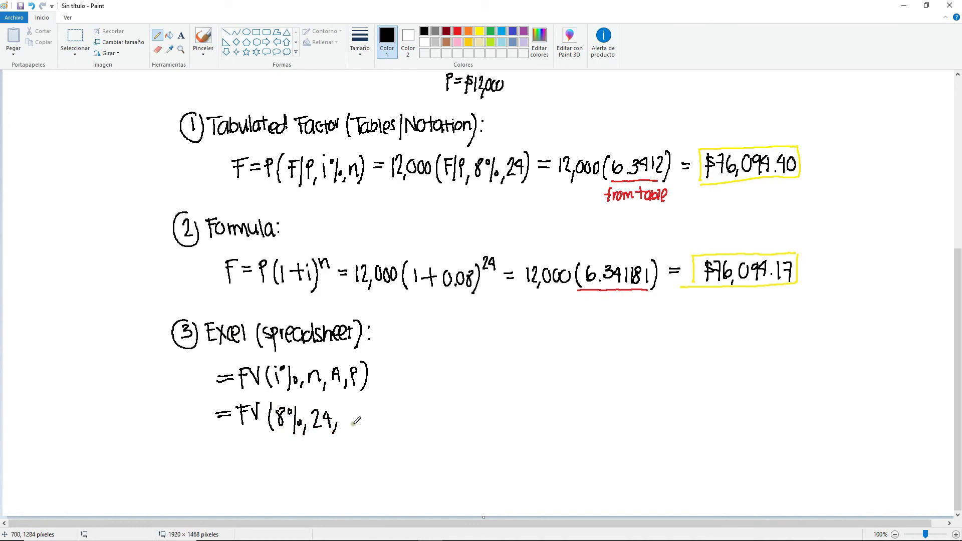
left_click_drag(352, 424, 351, 432)
mouse_move(368, 410)
left_mouse_down()
mouse_move(366, 424)
mouse_move(409, 421)
mouse_move(406, 434)
left_mouse_up()
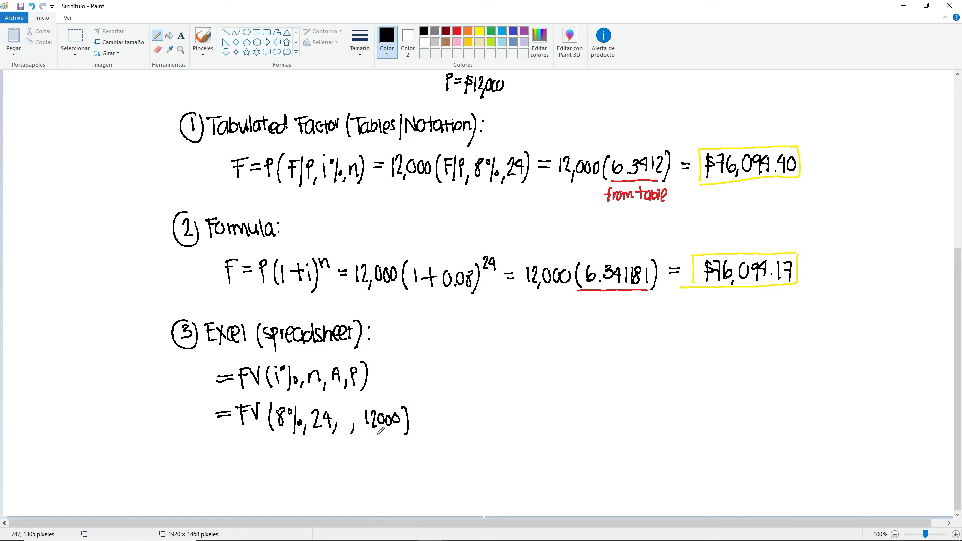
- Add a red minus sign before 12000, then bring up the Excel workbook
scroll(486, 371, "up", 5)
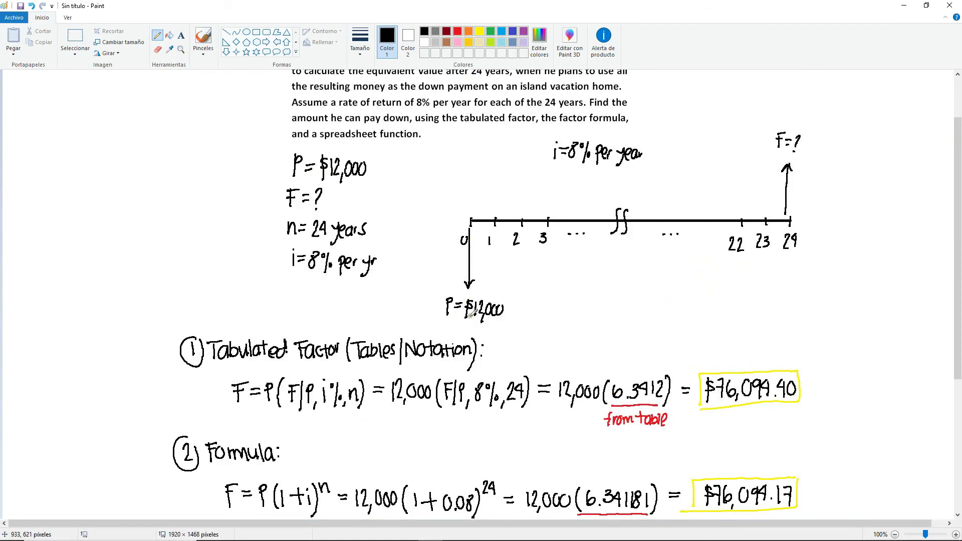
left_click(458, 31)
scroll(443, 377, "down", 5)
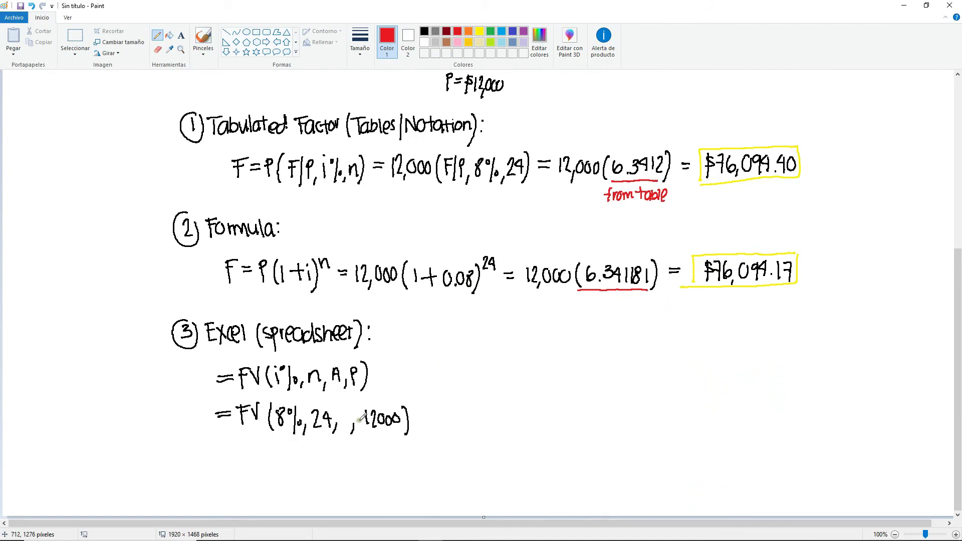
left_click_drag(355, 418, 363, 419)
left_click(425, 31)
mouse_move(361, 540)
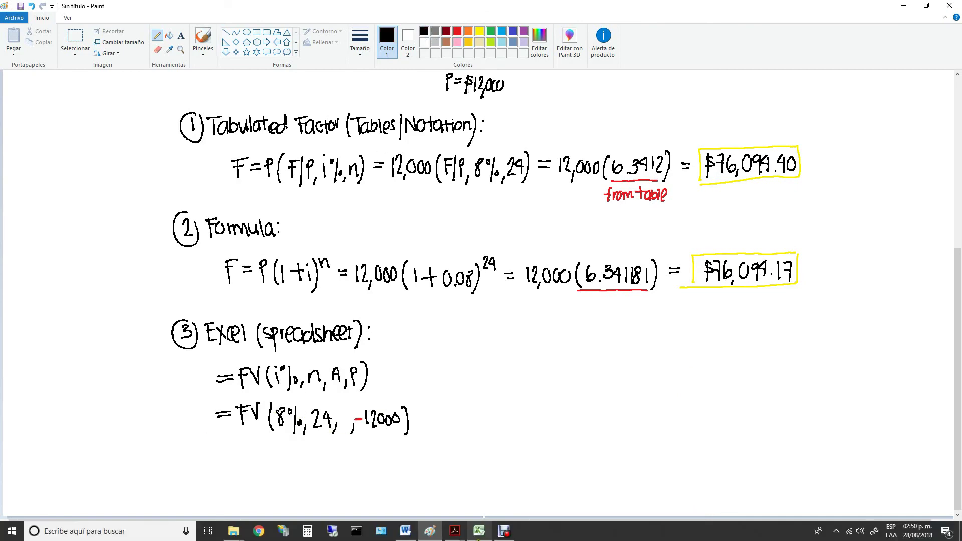
left_click(480, 532)
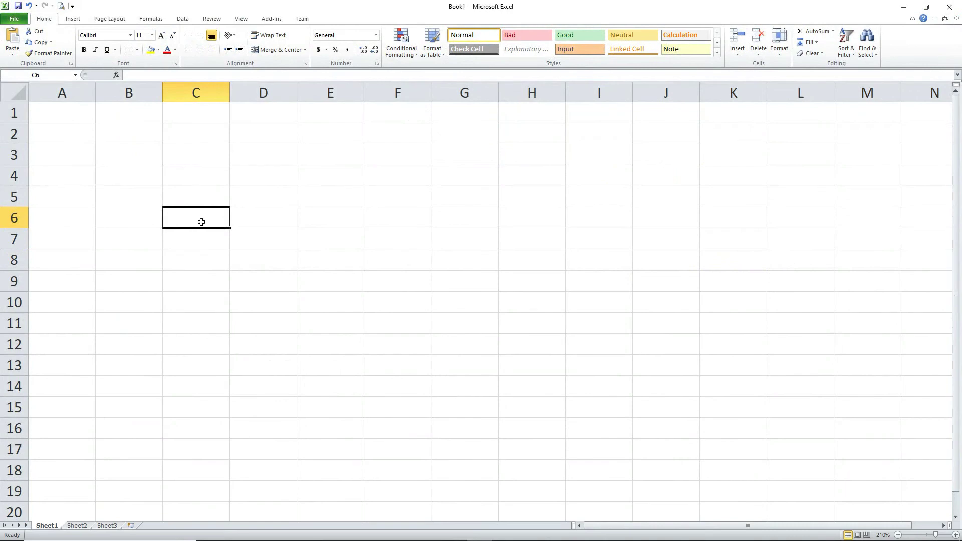
- Enter =FV(8%,24, ,-12000) in cell C6, confirm it shows $76,094.17, then return to Paint
type("=")
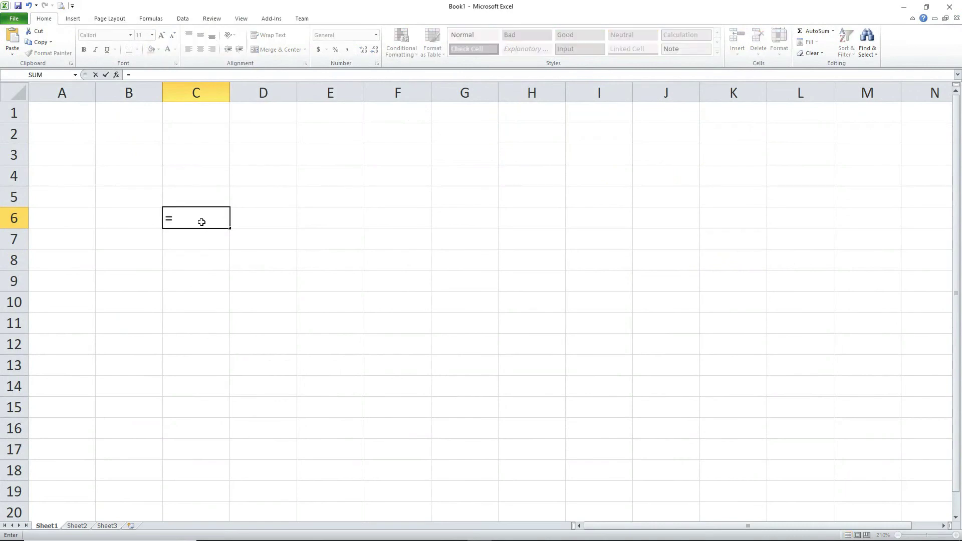
type("FV")
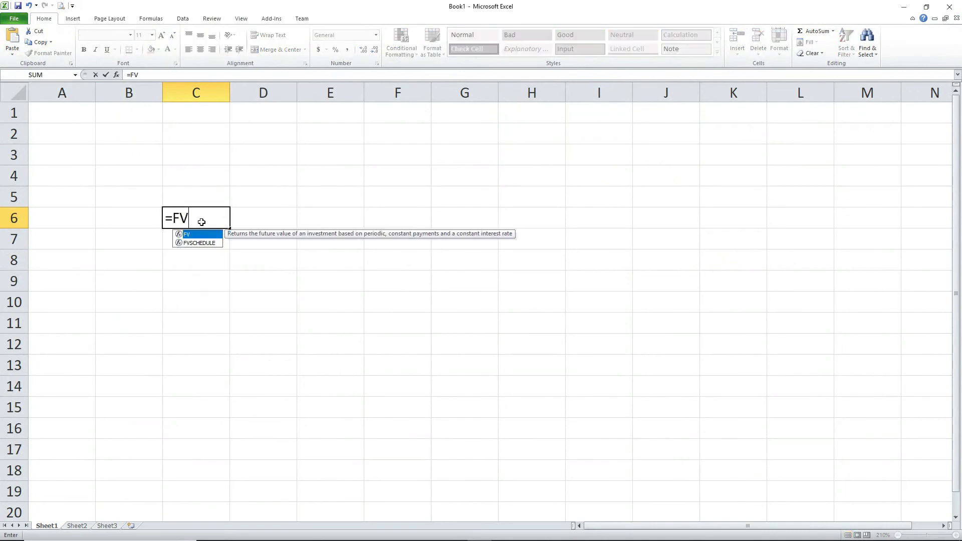
type("(")
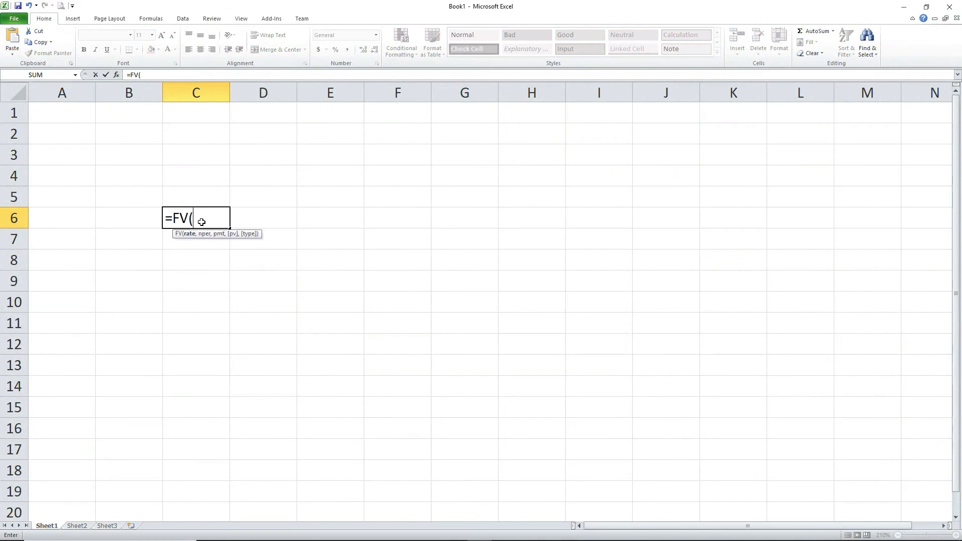
type("8%")
type(",")
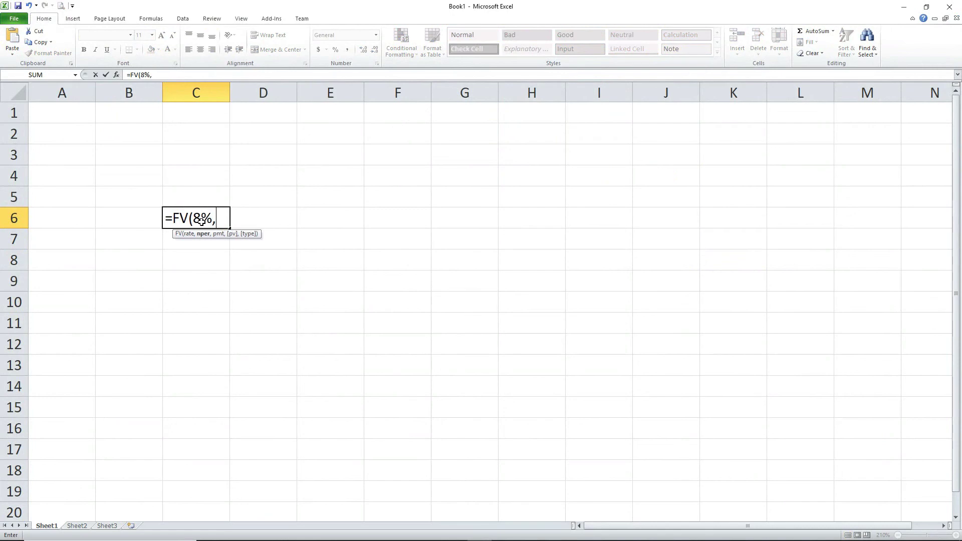
type("24, ,")
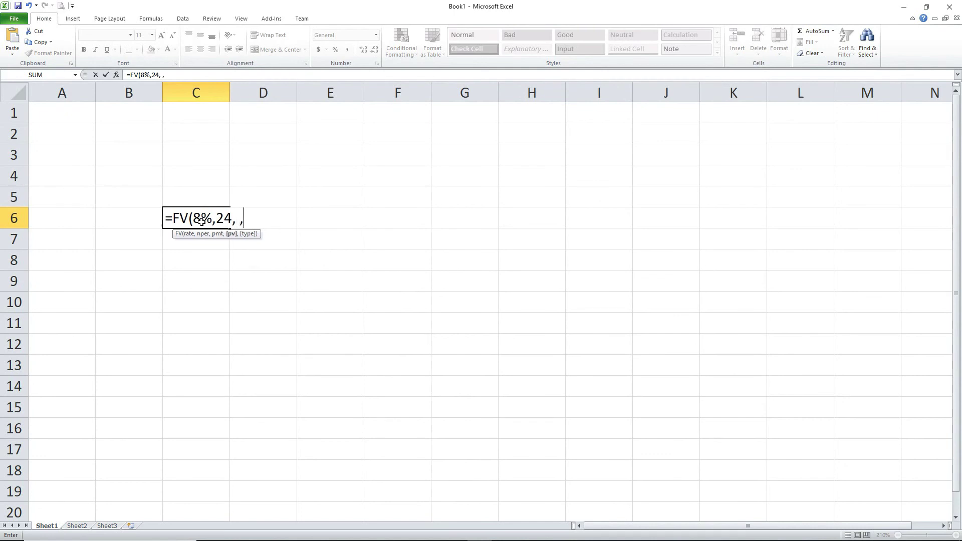
type("-12000)")
key("Return")
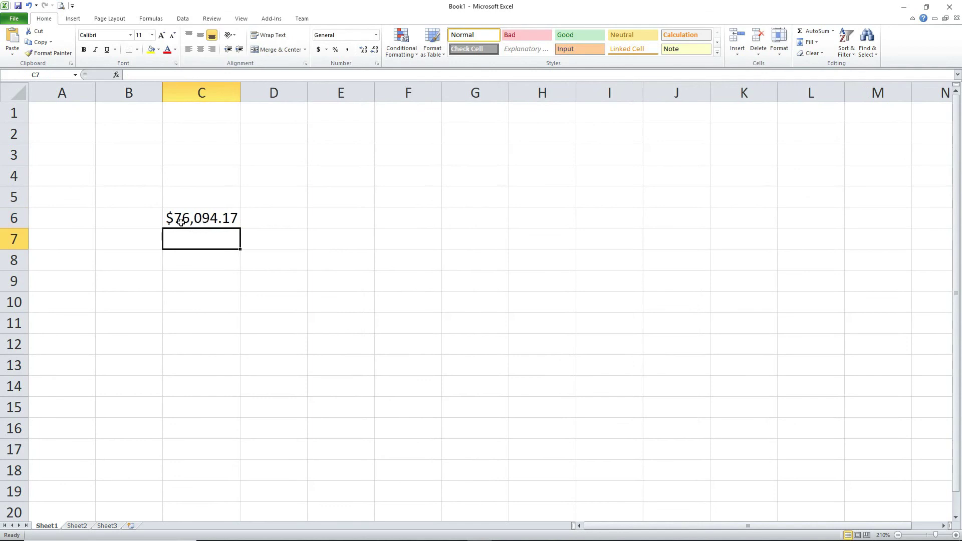
left_click(181, 222)
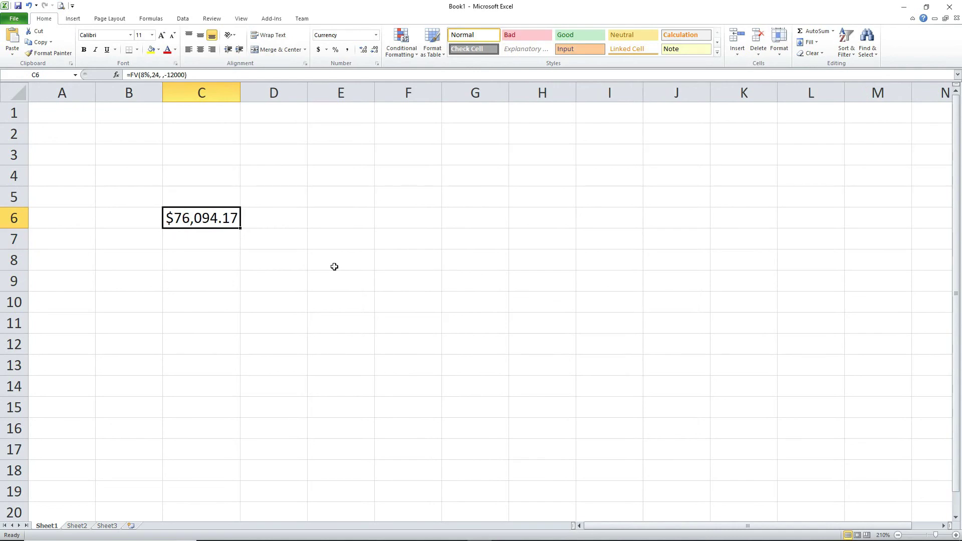
mouse_move(431, 534)
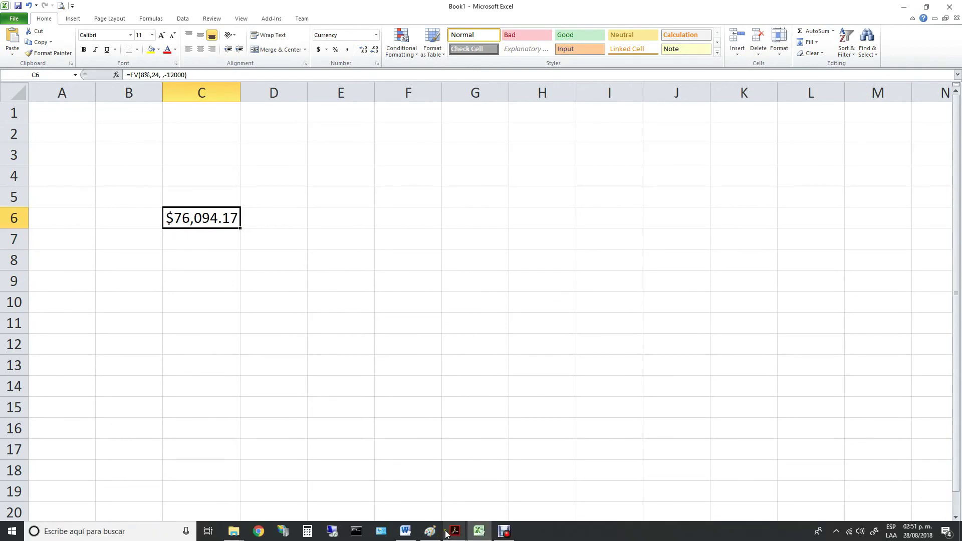
left_click(434, 474)
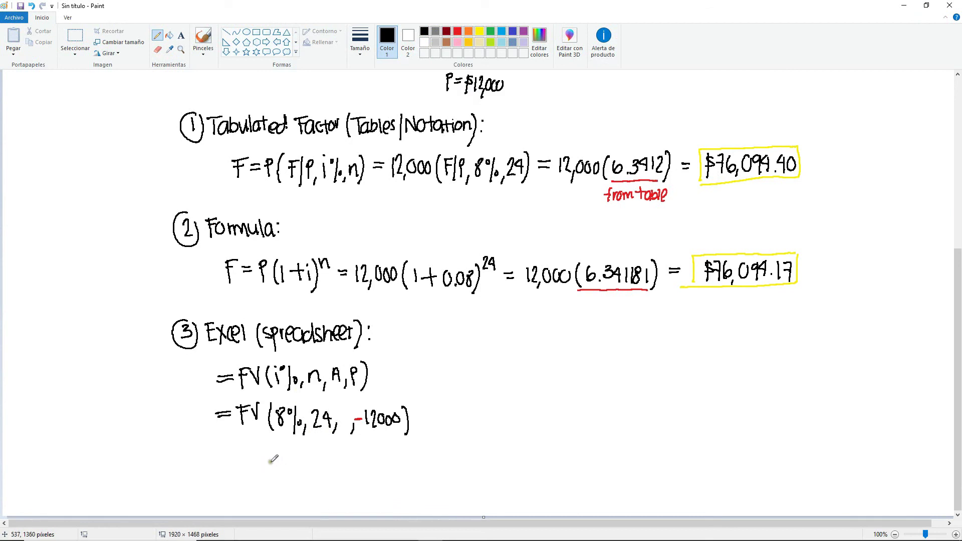
- Write $76,094.17 below =FV(8%,24,,-12000) and draw a yellow box around it
mouse_move(265, 458)
left_mouse_down()
mouse_move(255, 462)
mouse_move(261, 480)
mouse_move(280, 457)
mouse_move(273, 476)
mouse_move(305, 462)
mouse_move(318, 473)
mouse_move(293, 479)
mouse_move(331, 465)
left_mouse_up()
left_click(296, 473)
mouse_move(329, 455)
left_mouse_down()
mouse_move(329, 473)
mouse_move(348, 476)
left_mouse_up()
left_click(333, 472)
left_click(480, 32)
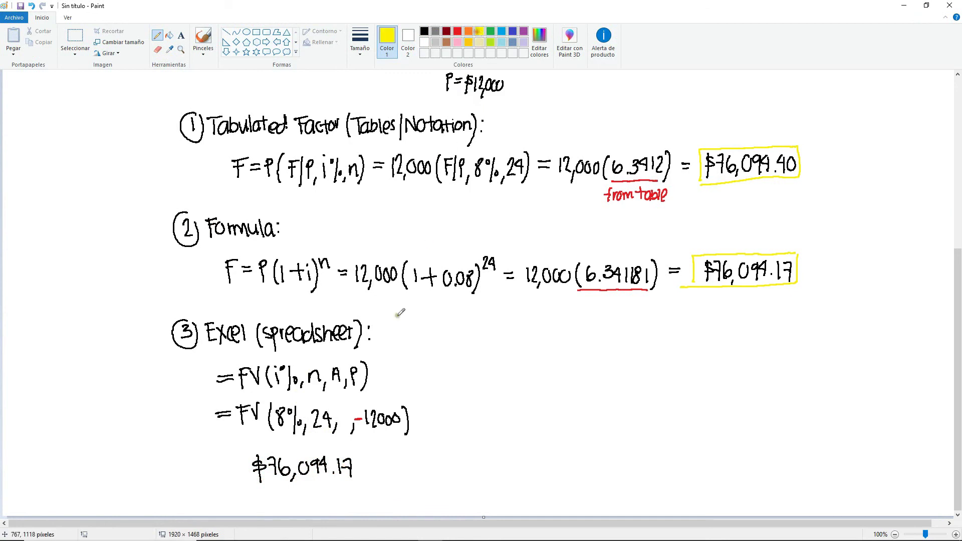
mouse_move(354, 450)
left_mouse_down()
mouse_move(273, 453)
mouse_move(247, 483)
left_mouse_up()
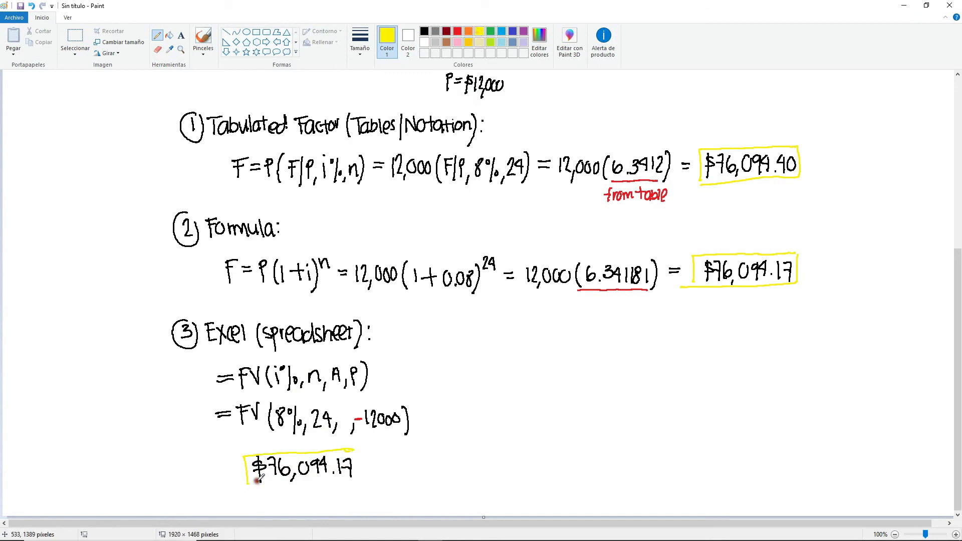
mouse_move(354, 450)
left_mouse_down()
mouse_move(353, 482)
mouse_move(244, 493)
left_mouse_up()
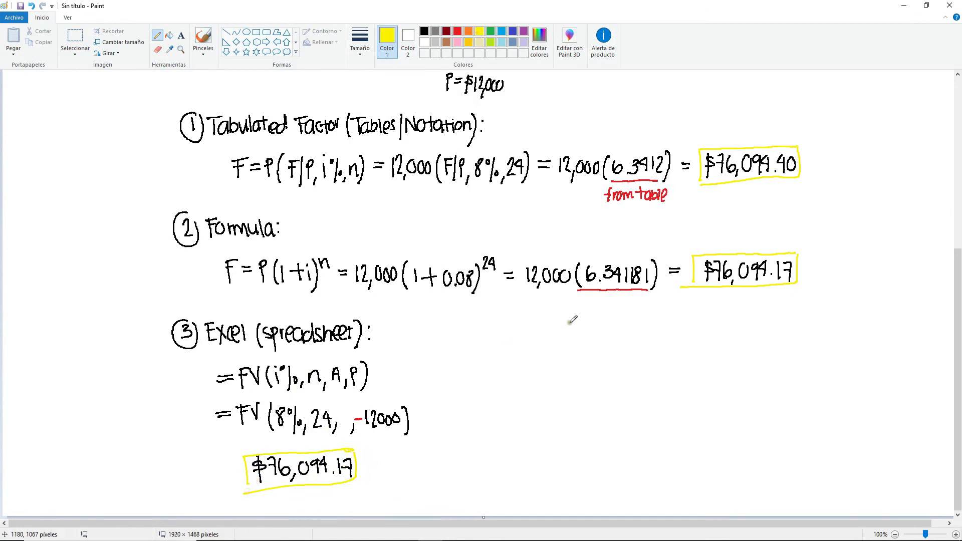